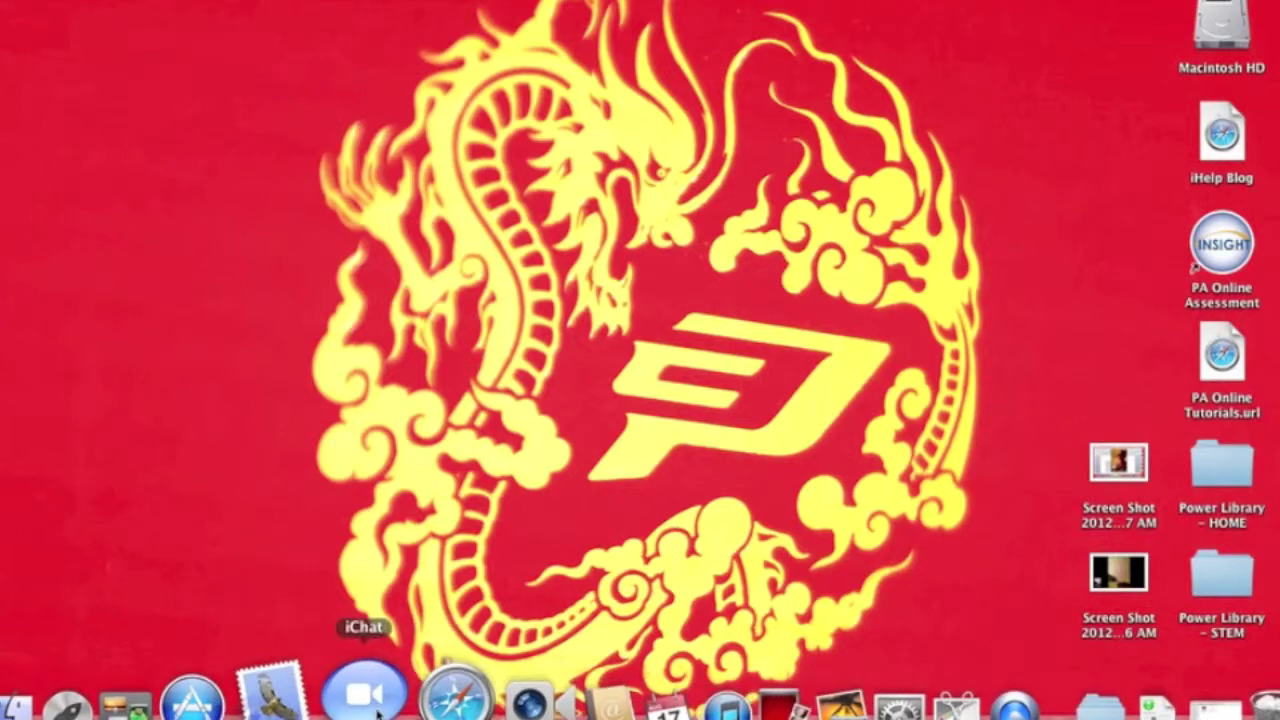
Open Launchpad from the Dock to show the grid of installed applications.
click(128, 708)
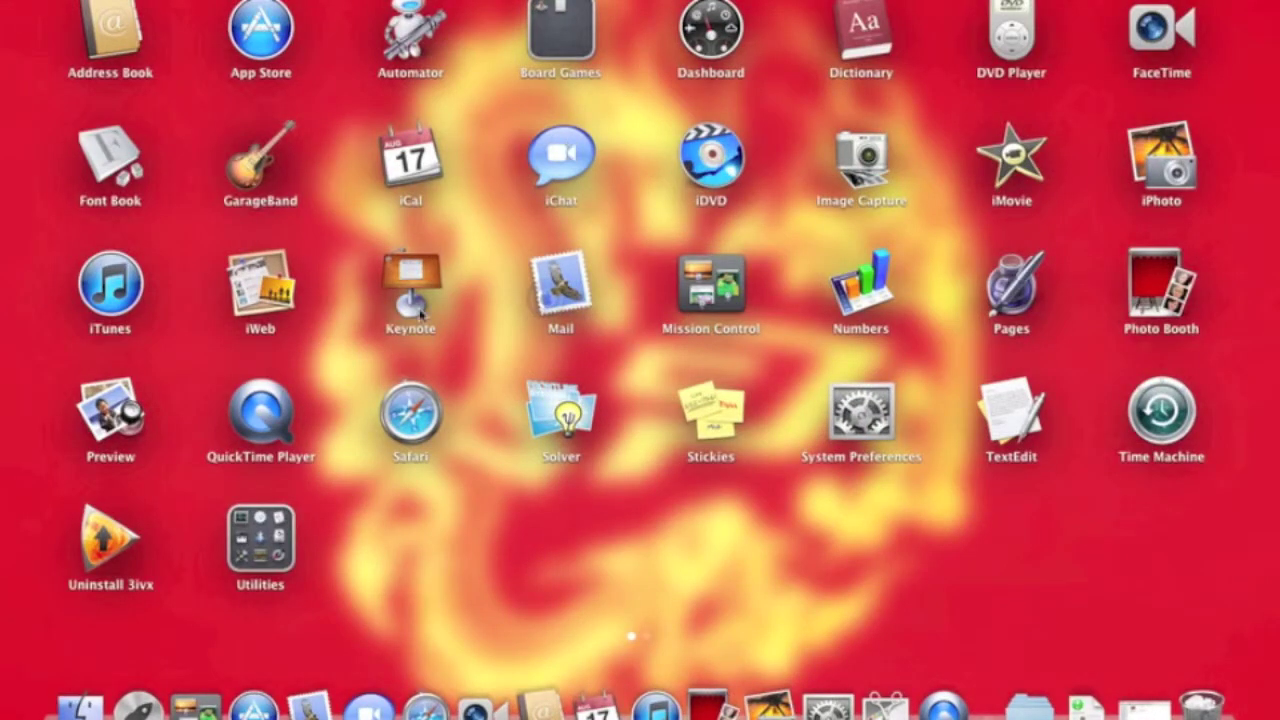
Launch iChat from Launchpad so the Gmail buddy list appears.
click(423, 312)
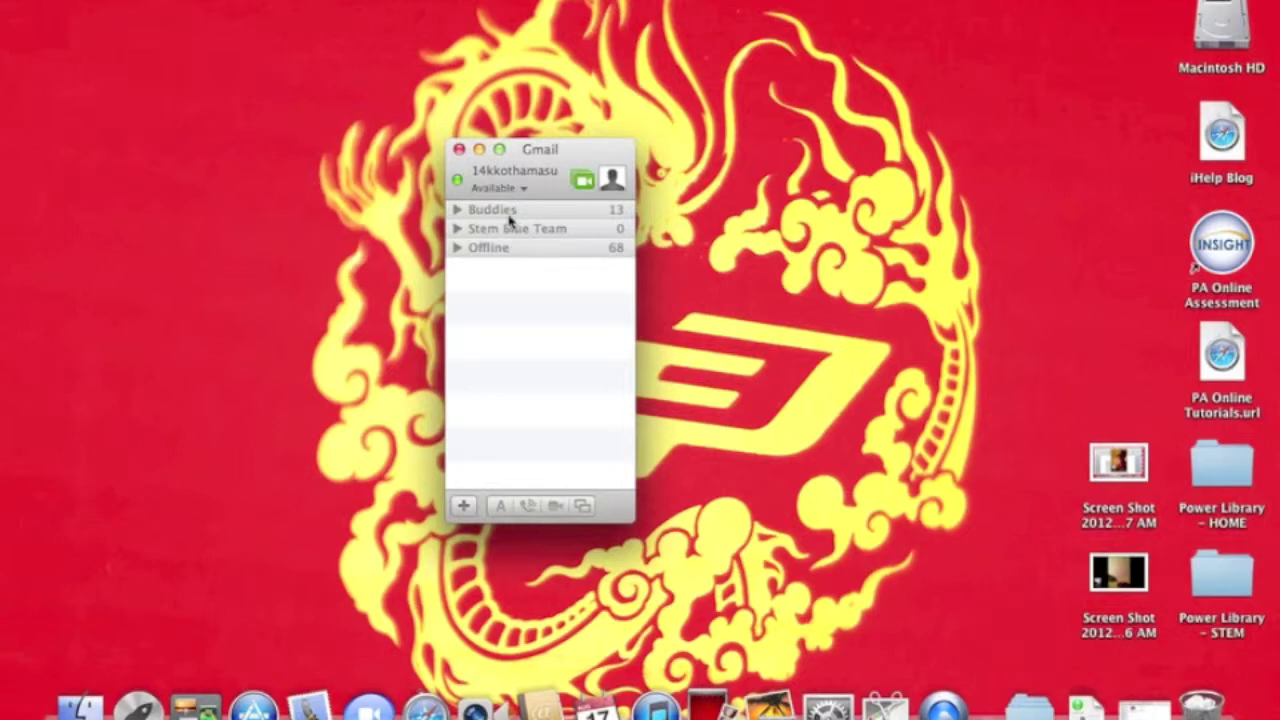
click(457, 209)
scroll(530, 252, down, 2)
scroll(531, 252, down, 5)
scroll(531, 252, up, 7)
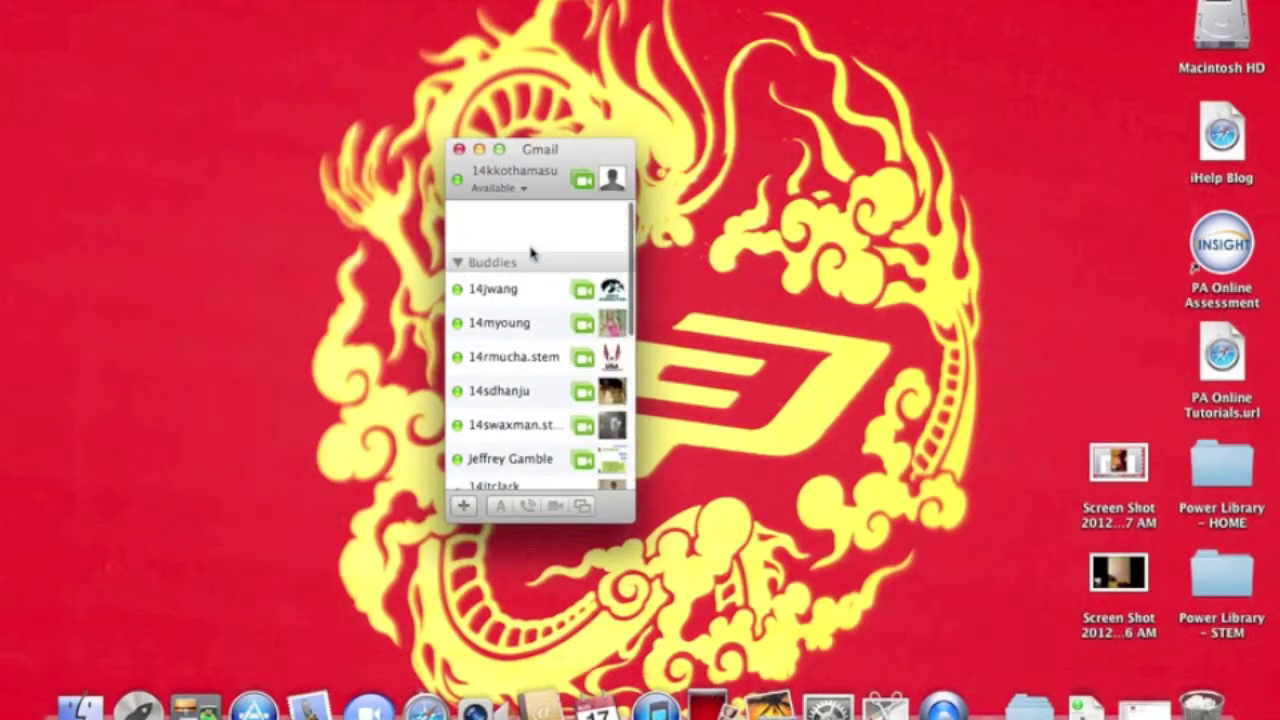
click(457, 210)
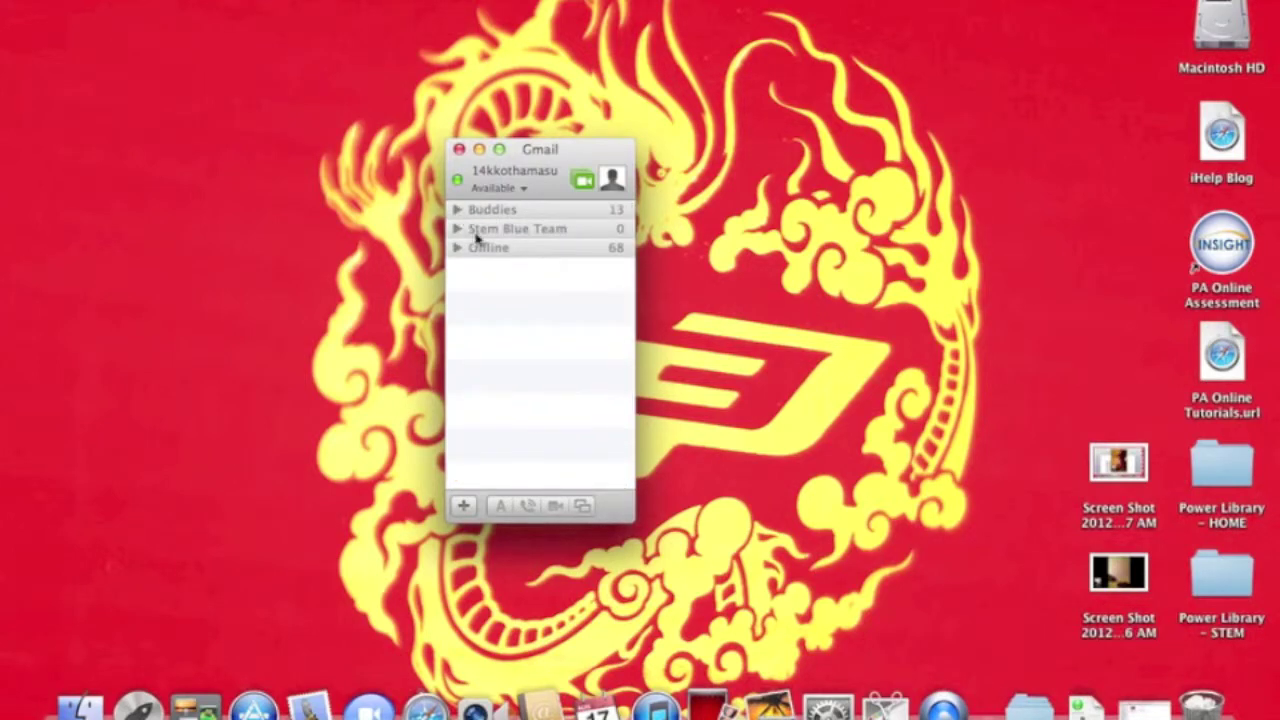
click(458, 229)
click(458, 229)
click(470, 211)
scroll(517, 345, down, 3)
scroll(517, 345, down, 3)
scroll(517, 345, up, 6)
click(503, 214)
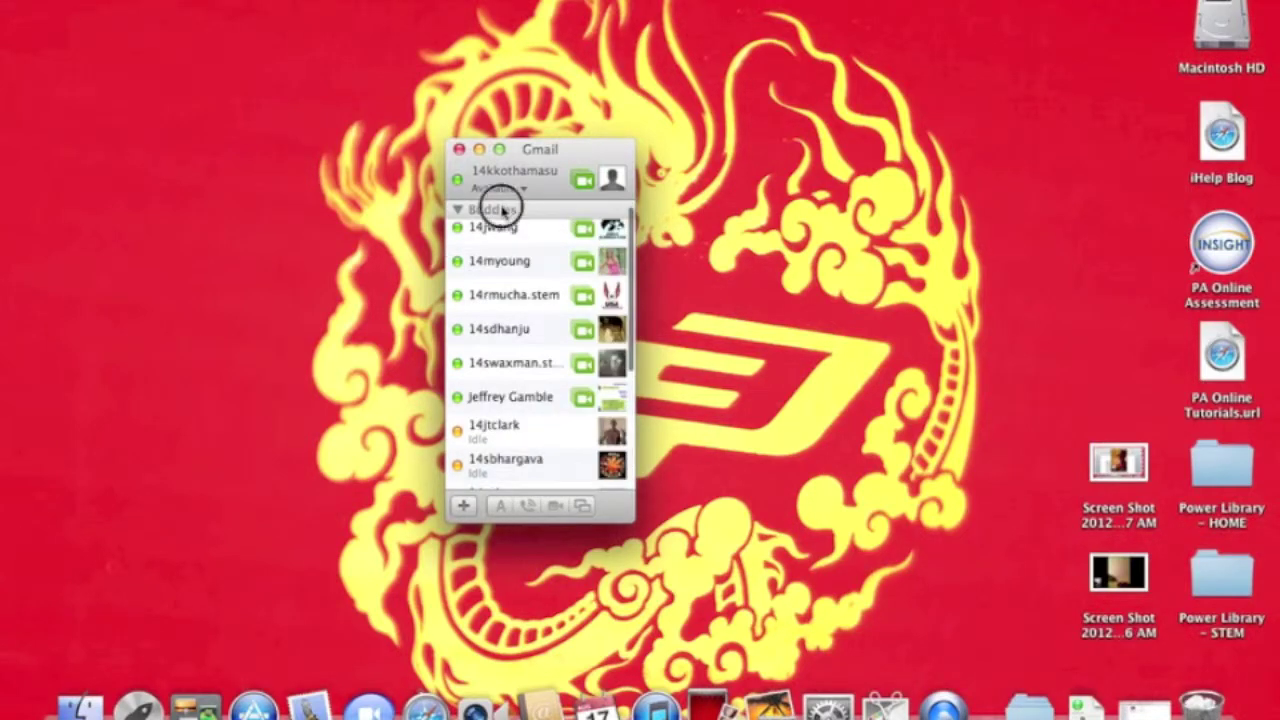
click(495, 235)
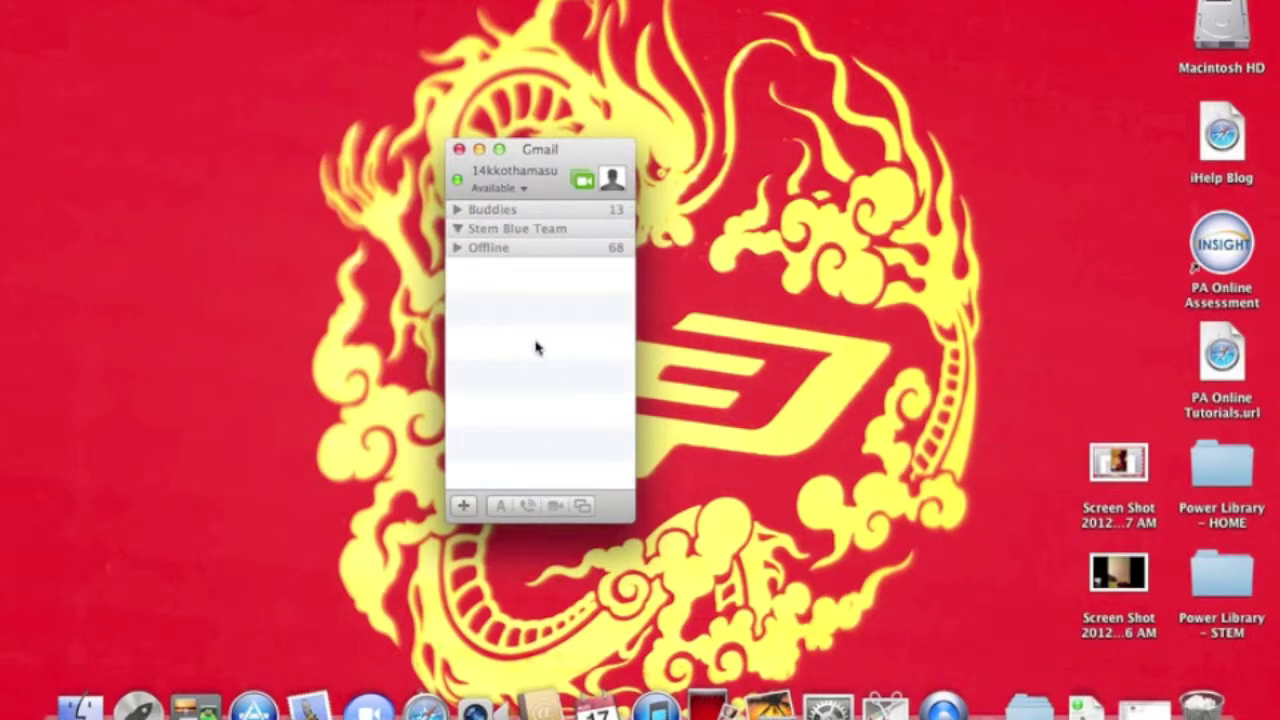
click(489, 233)
Look at the iChat menu's status options, then return to the buddy list.
click(75, 0)
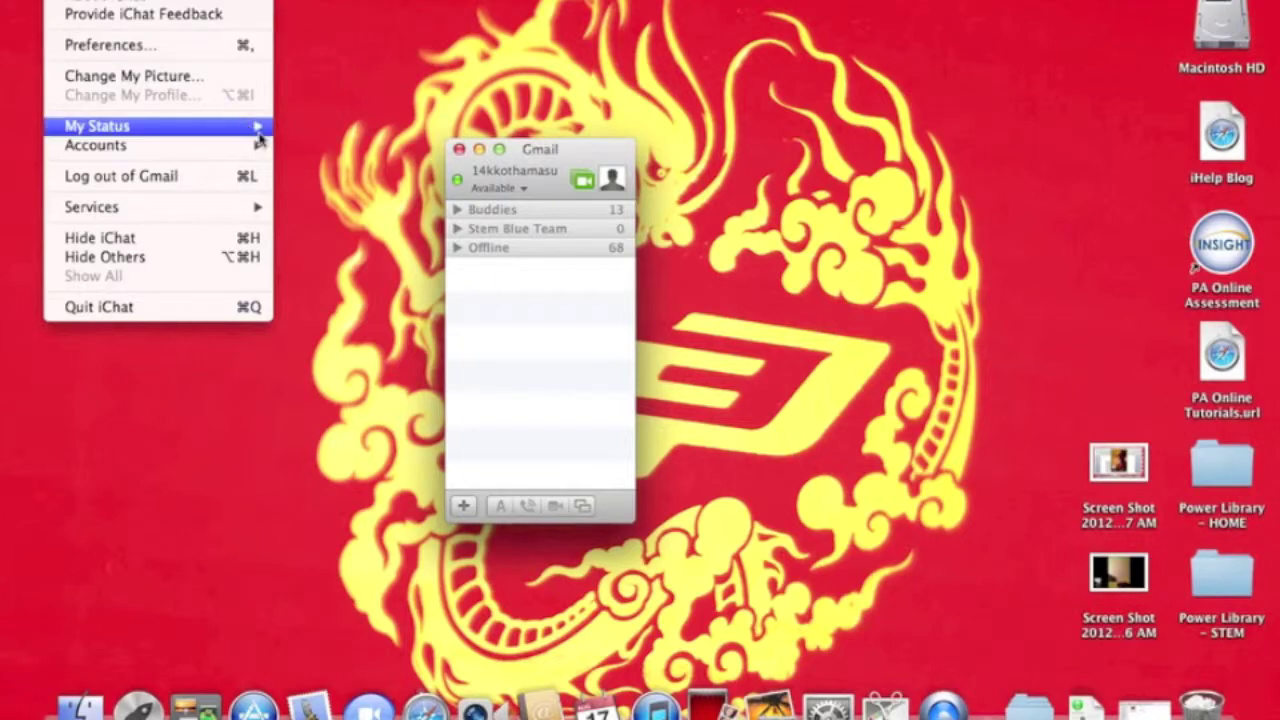
click(677, 117)
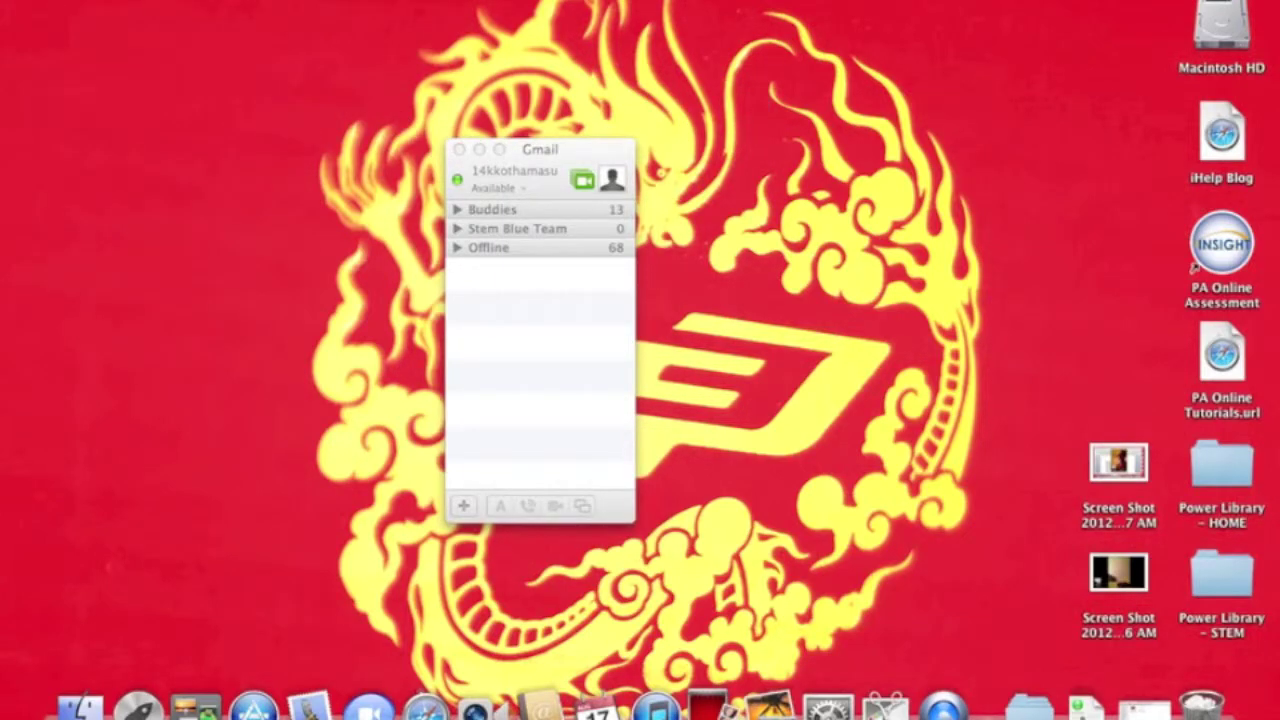
click(513, 352)
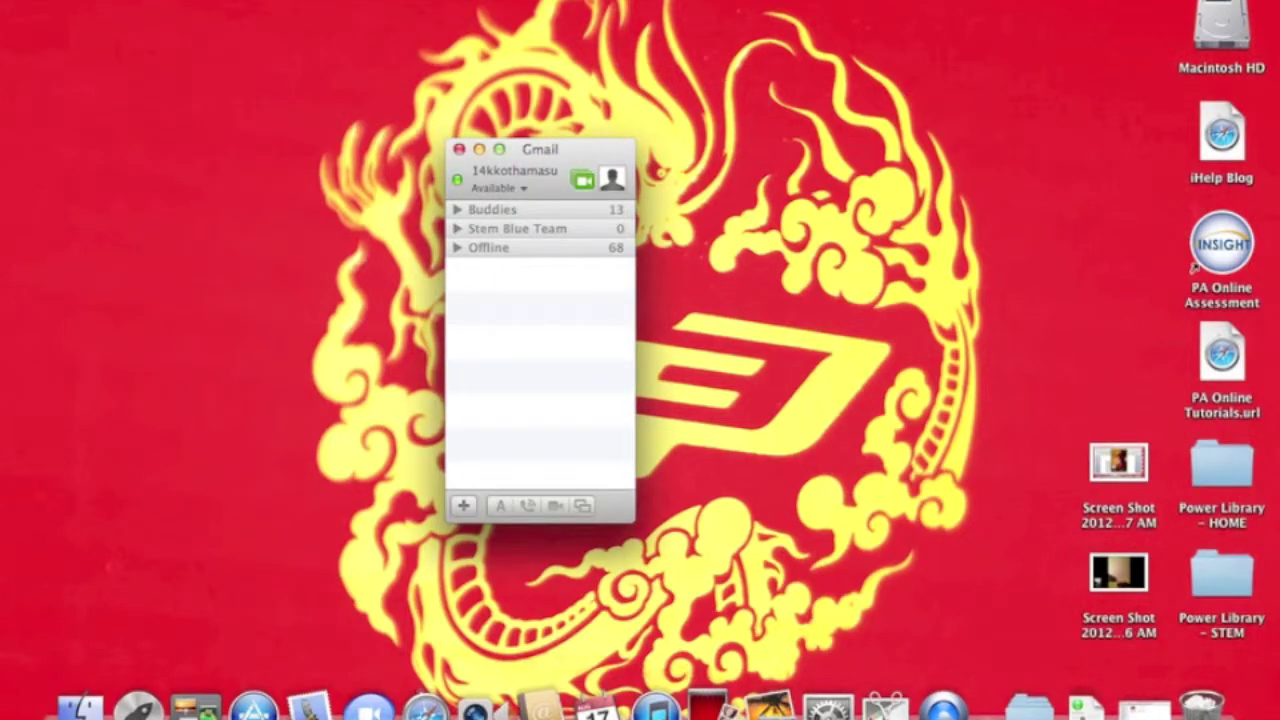
Try the camera in Change My Picture, then cancel, keeping the default picture.
click(75, 0)
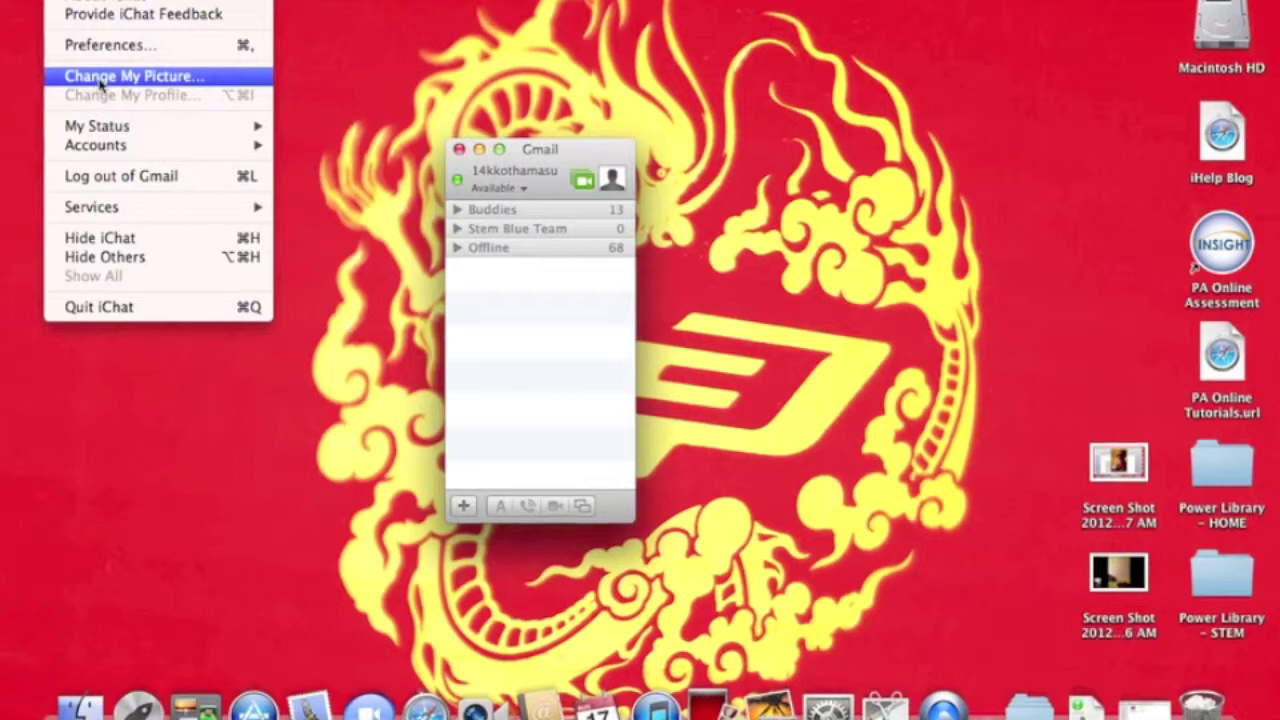
click(101, 80)
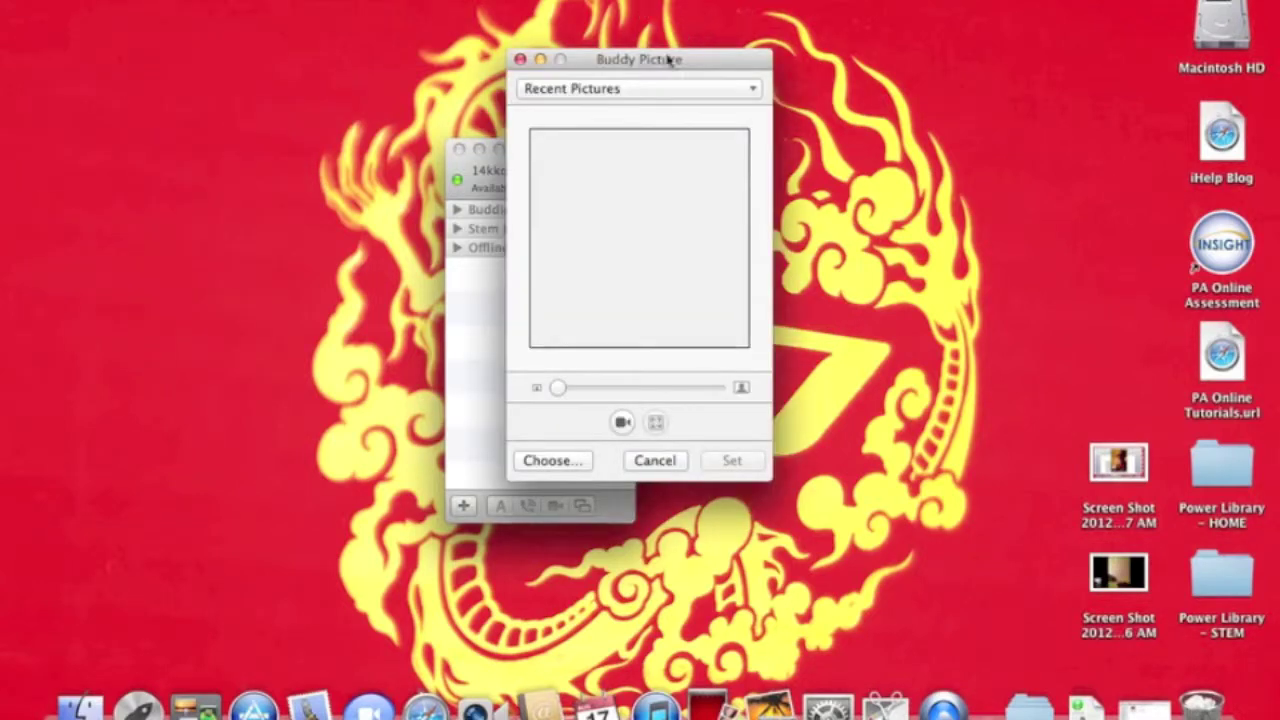
click(623, 424)
click(655, 460)
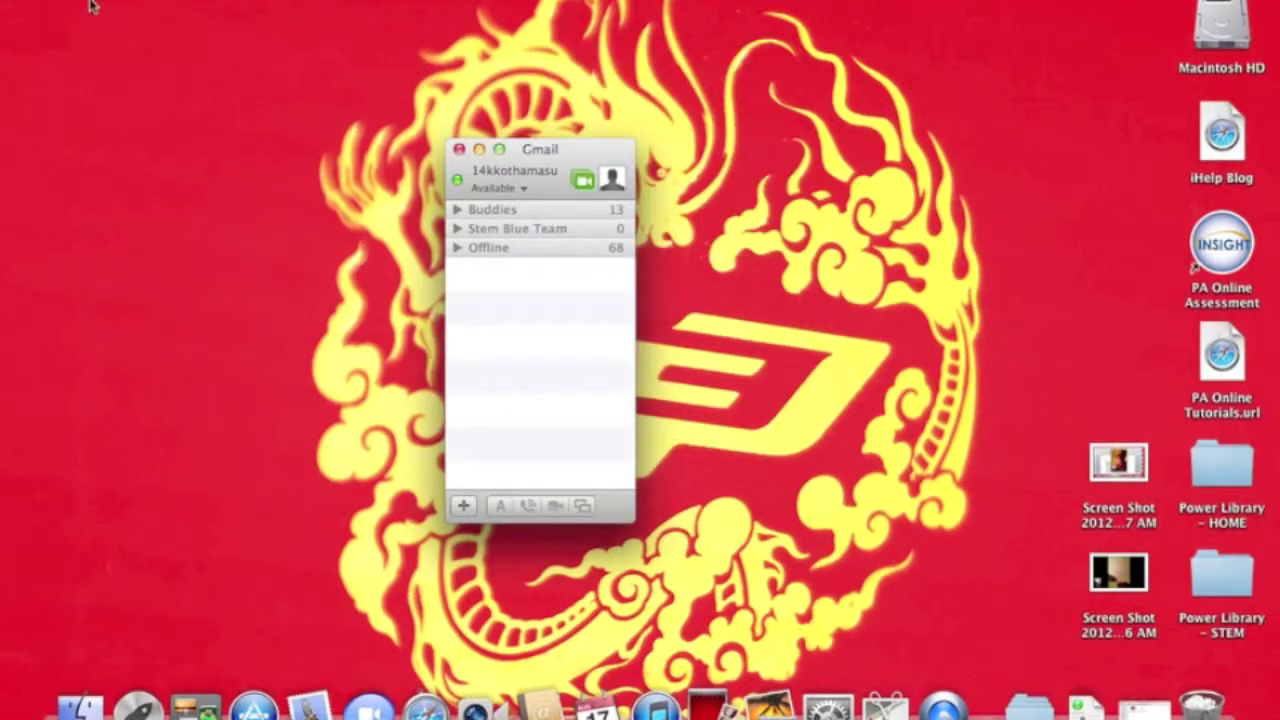
click(90, 2)
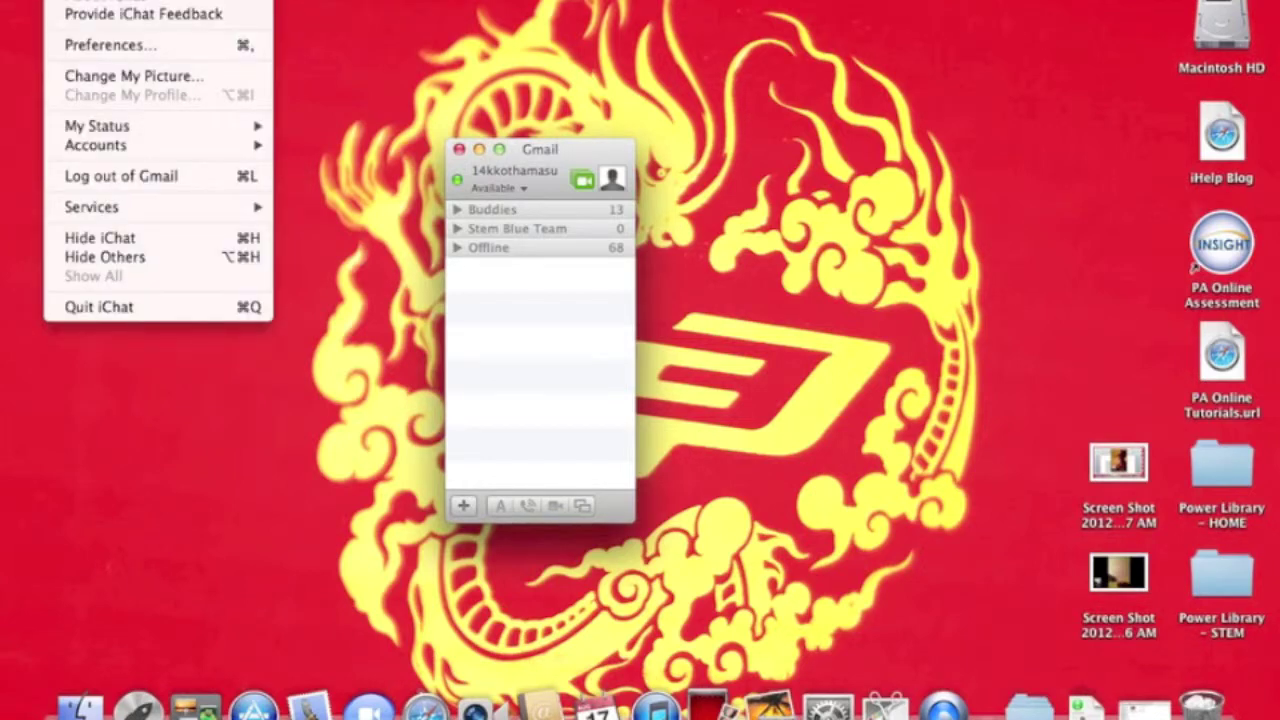
Open iChat Preferences on the General pane, with received files saving to Downloads.
click(103, 46)
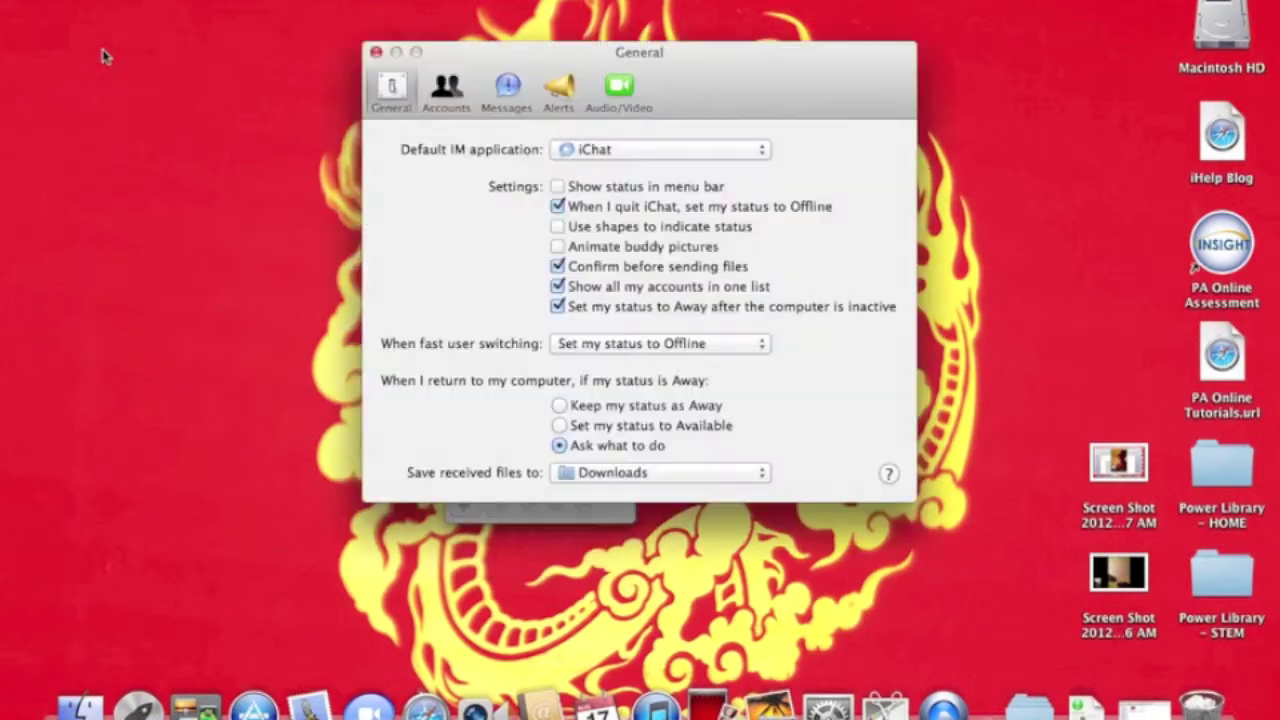
click(1128, 100)
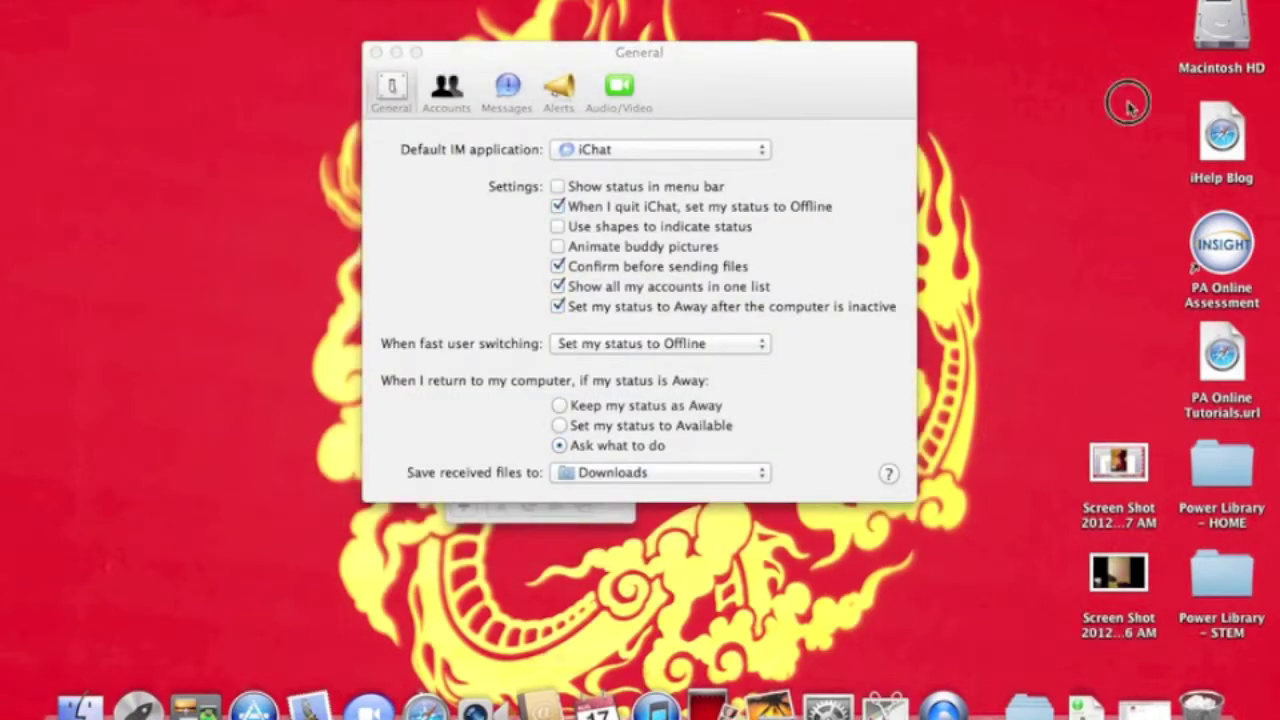
click(657, 178)
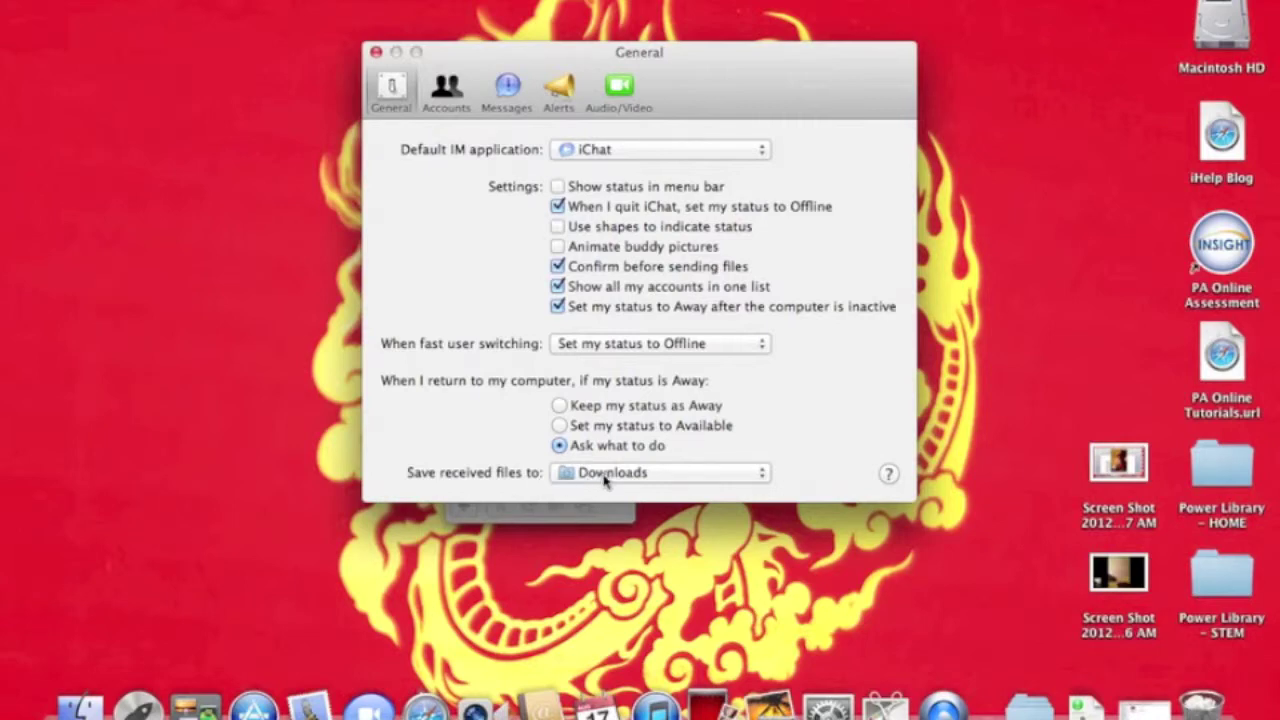
Browse the received-files folder choices, including Other…, keep Downloads, then view Accounts.
click(605, 478)
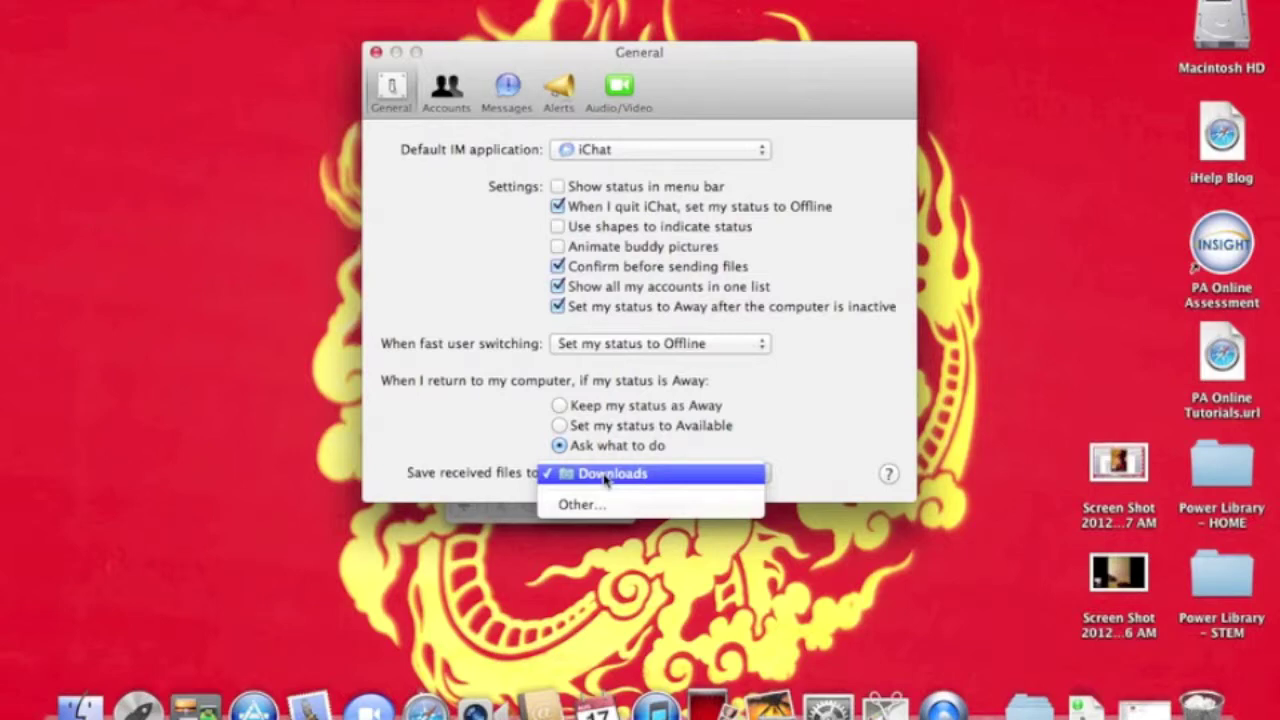
click(605, 478)
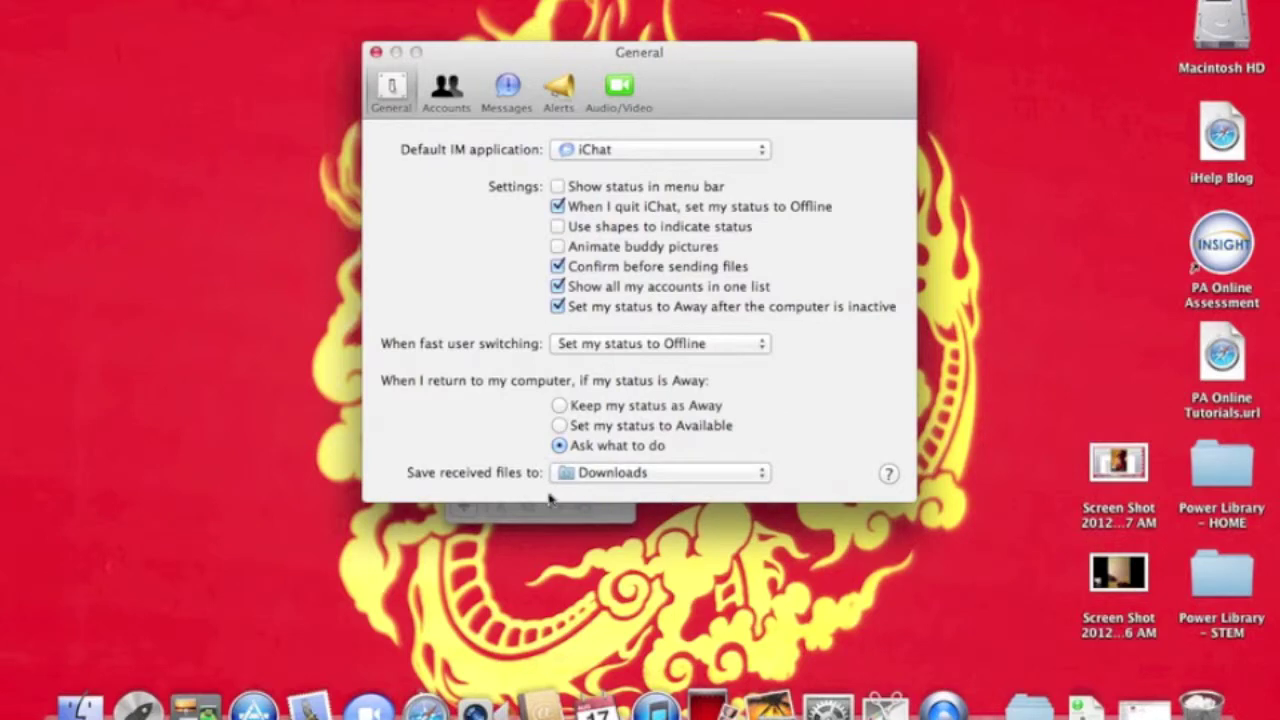
click(597, 478)
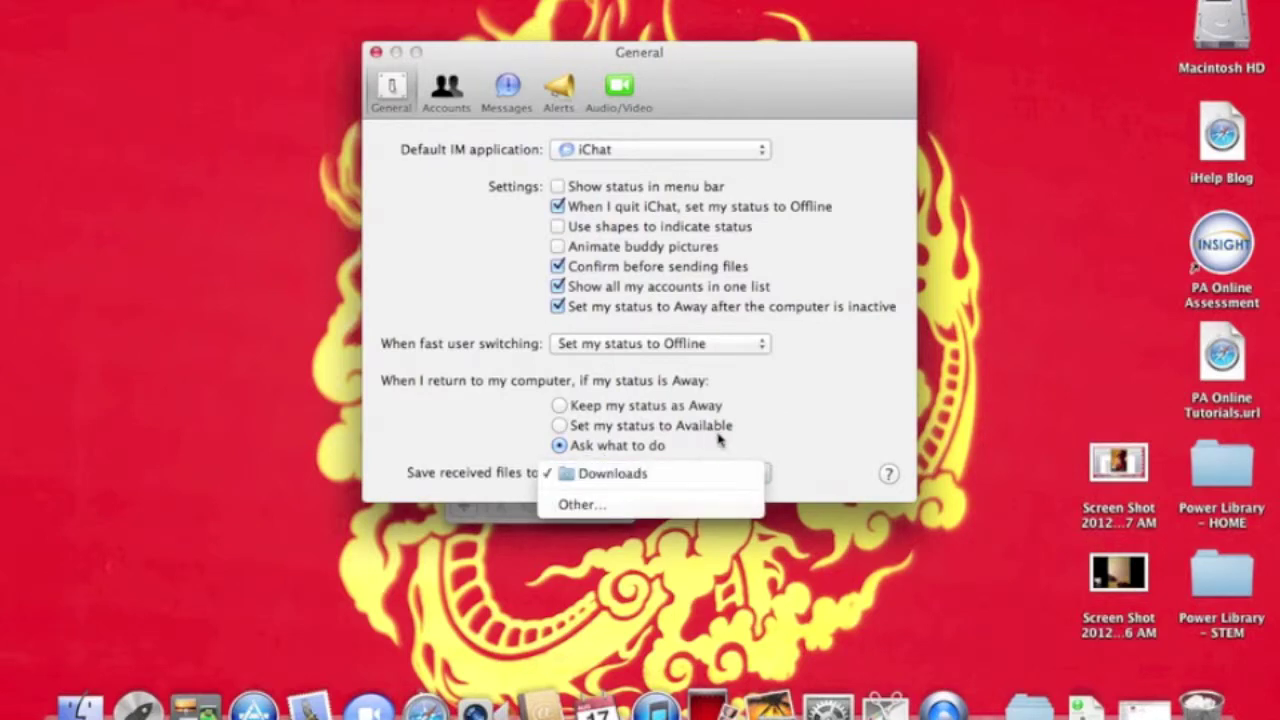
click(720, 443)
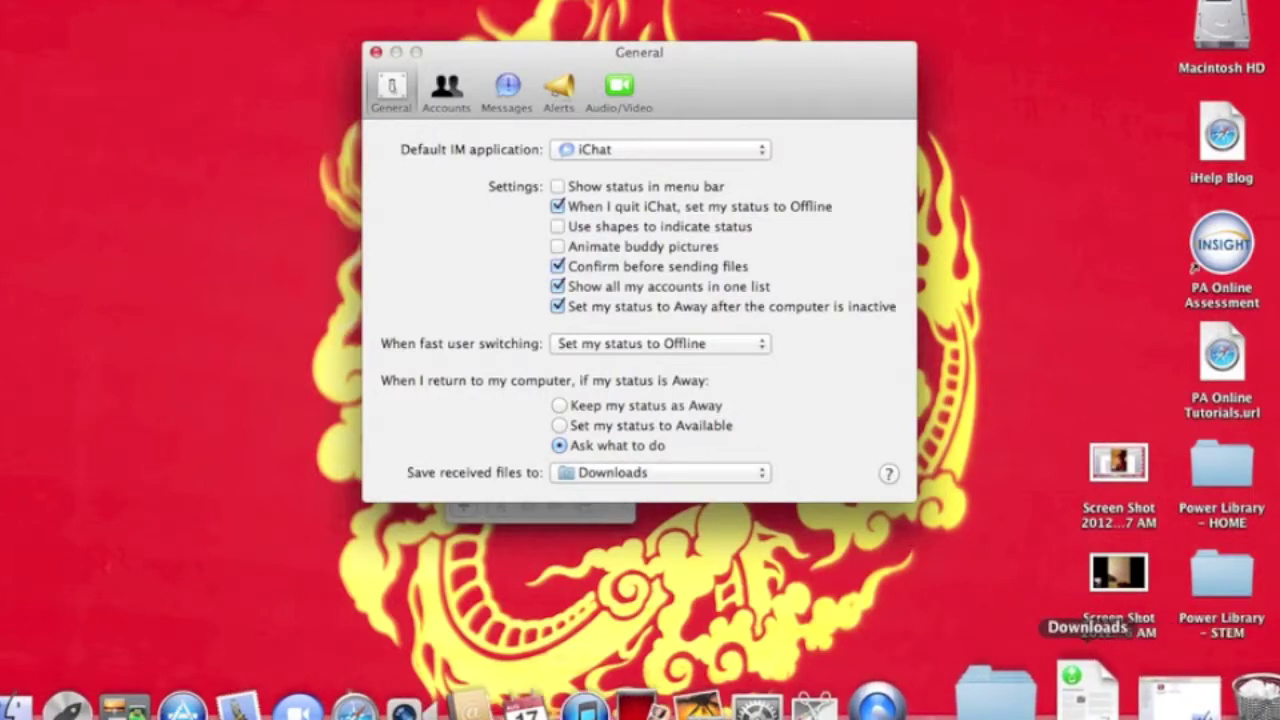
click(766, 475)
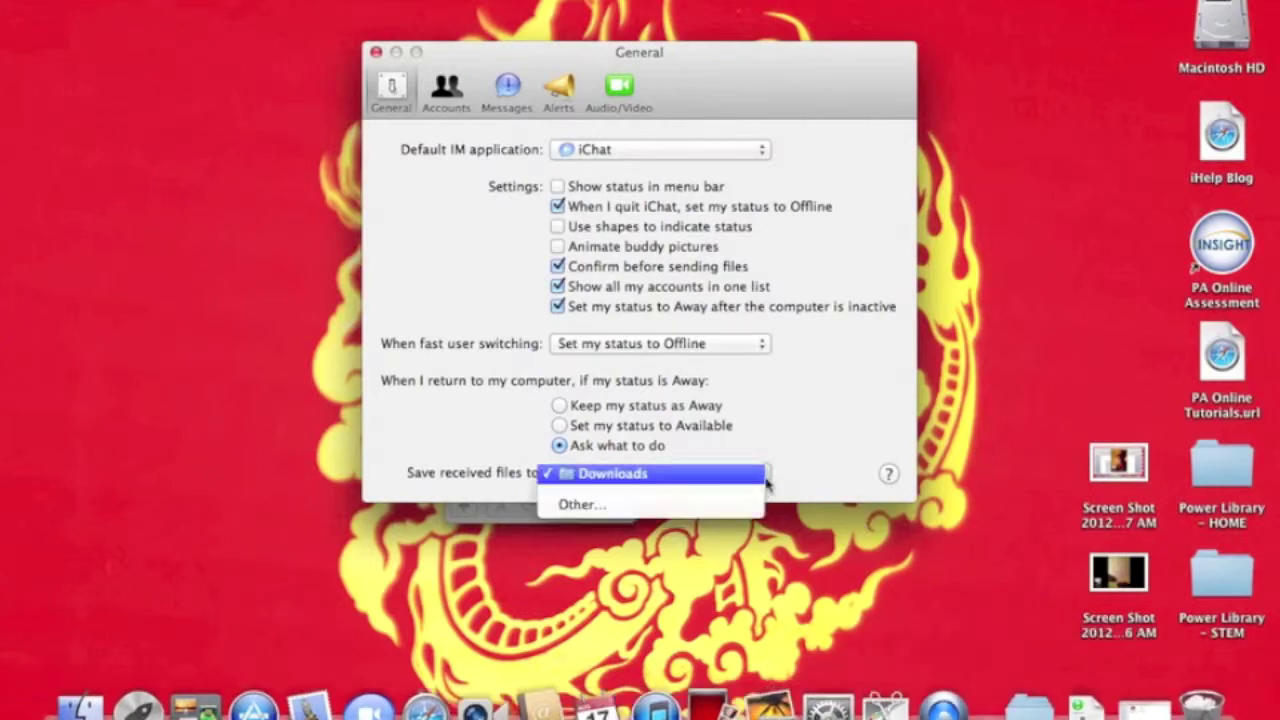
click(732, 505)
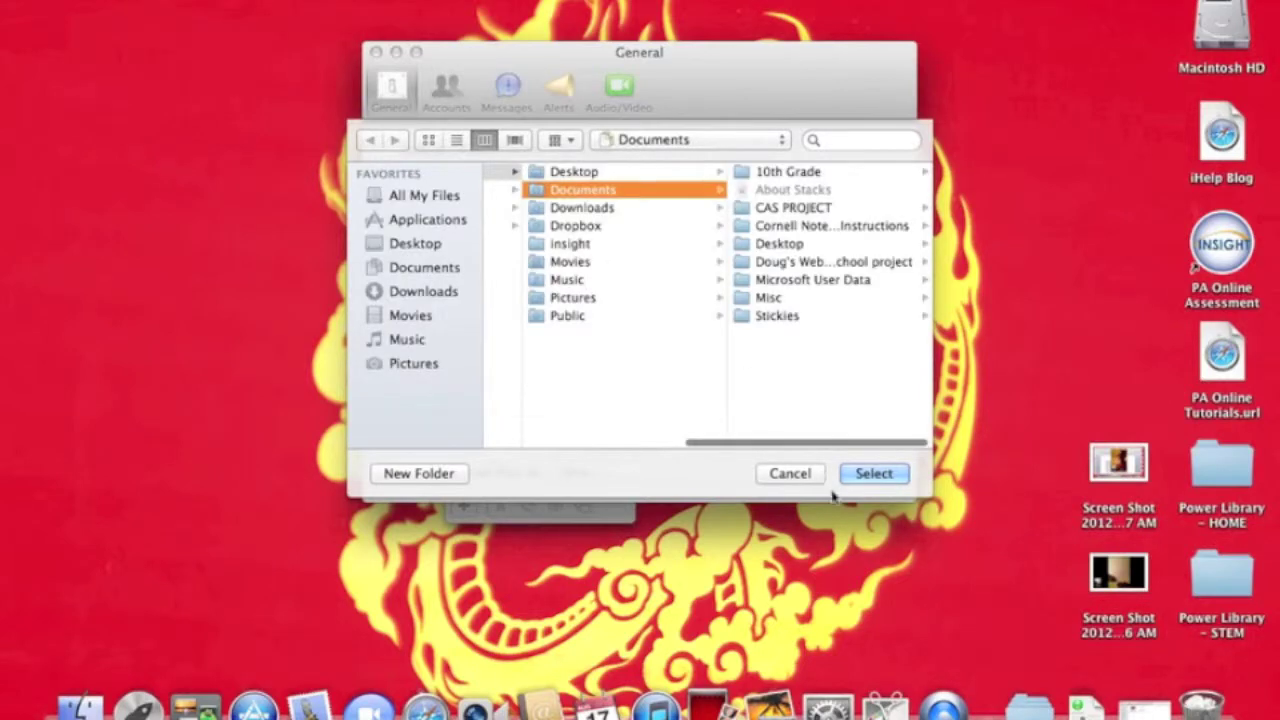
click(789, 474)
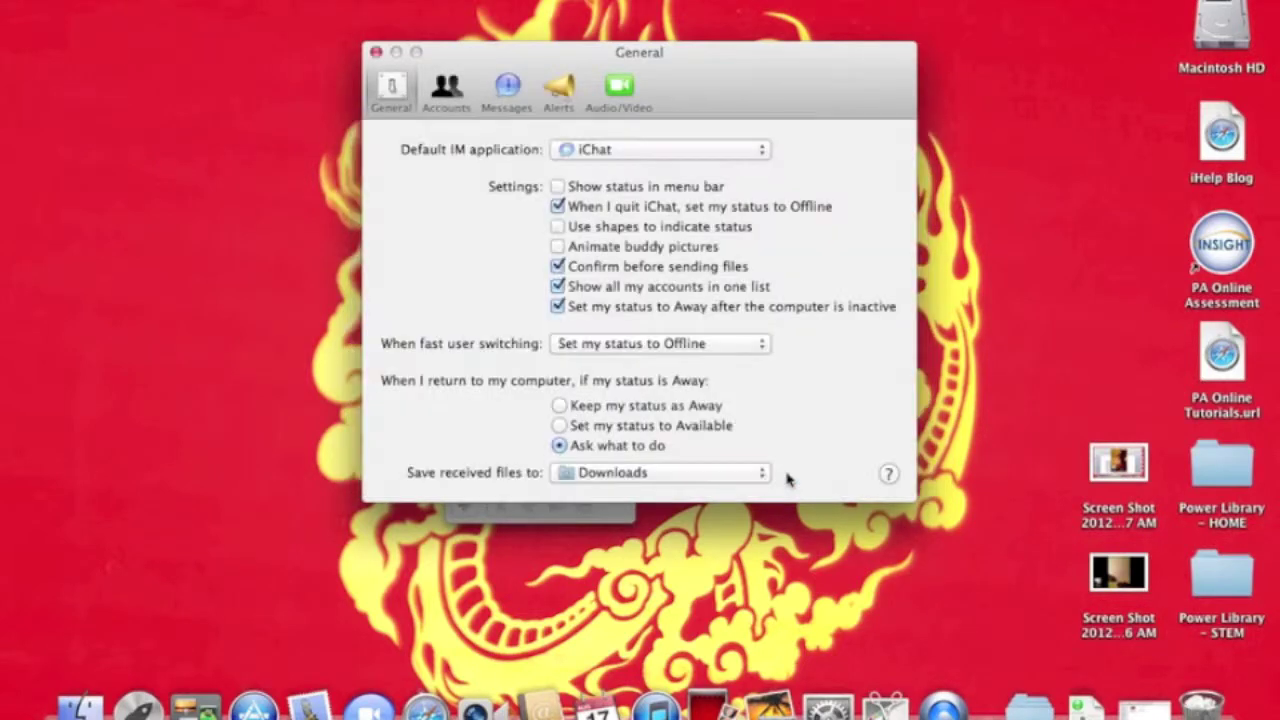
click(446, 88)
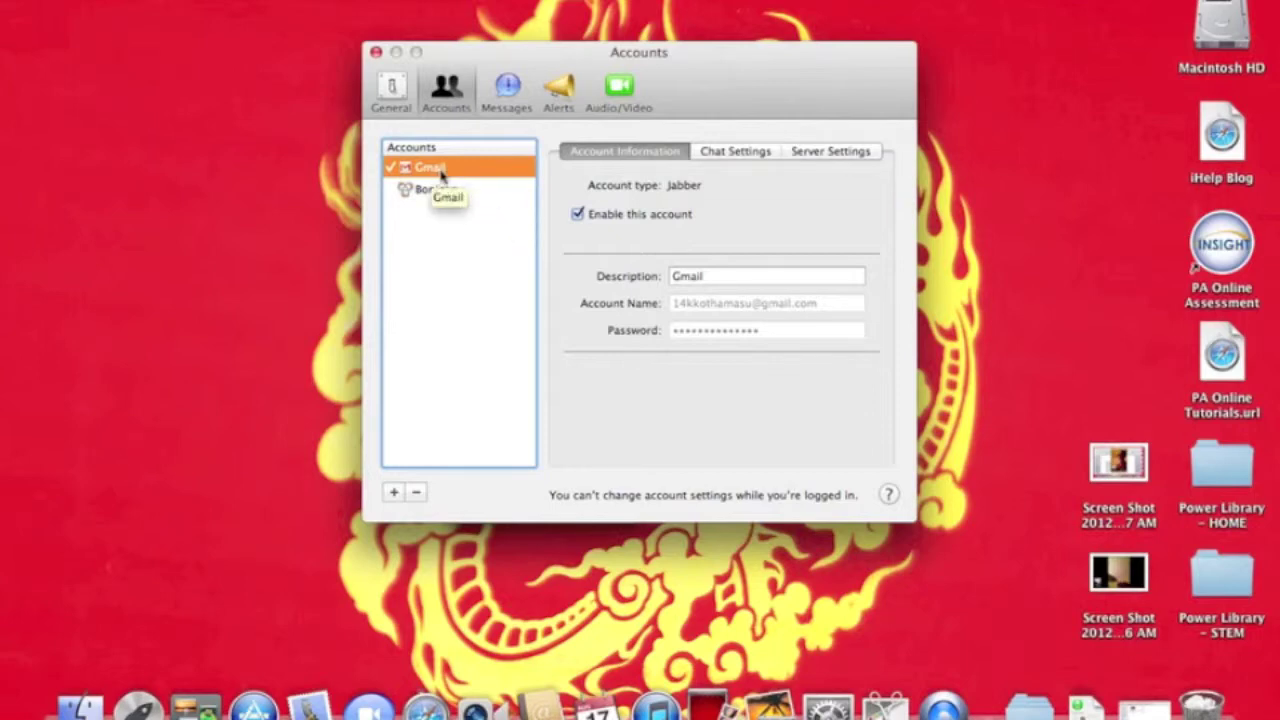
key(F10)
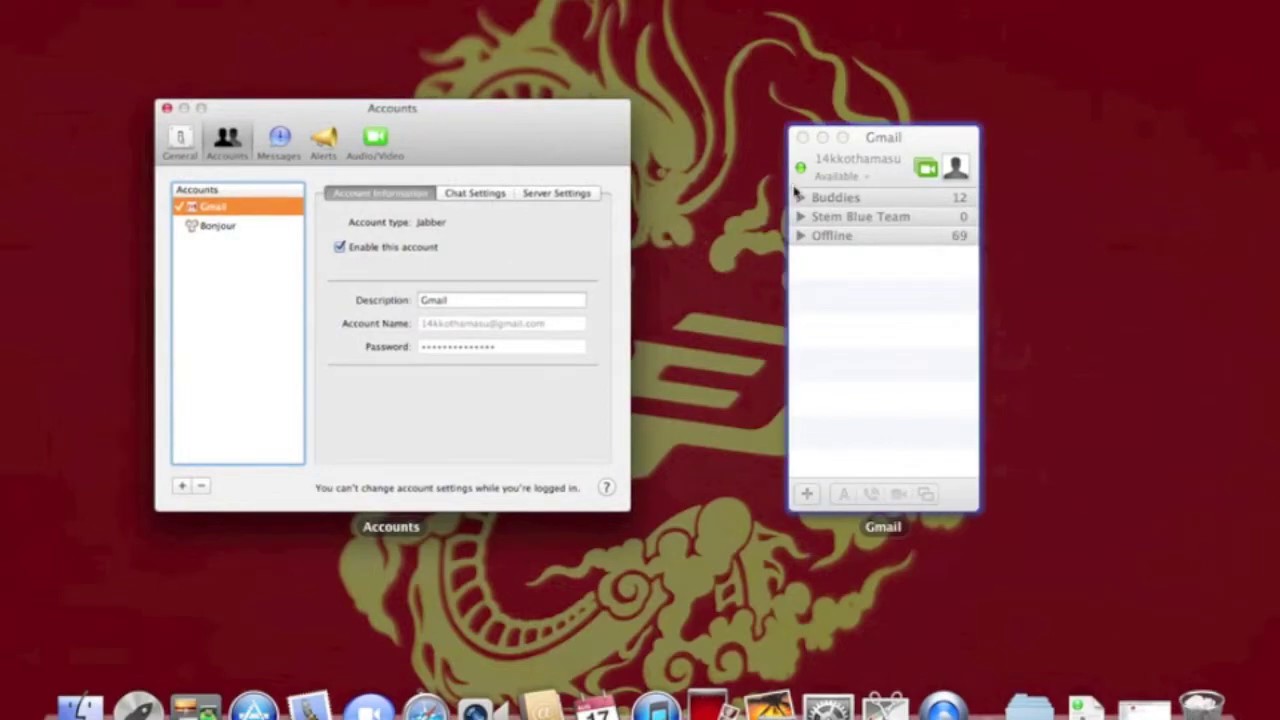
click(797, 191)
key(F10)
click(918, 212)
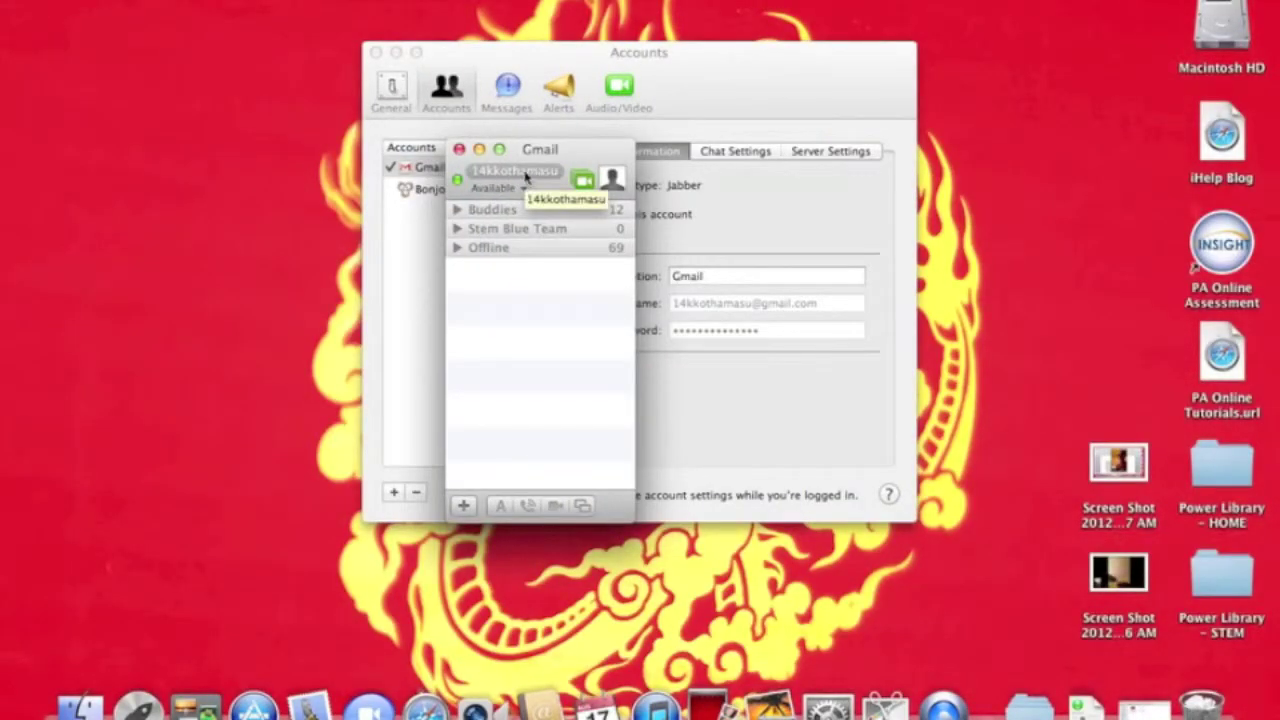
click(425, 258)
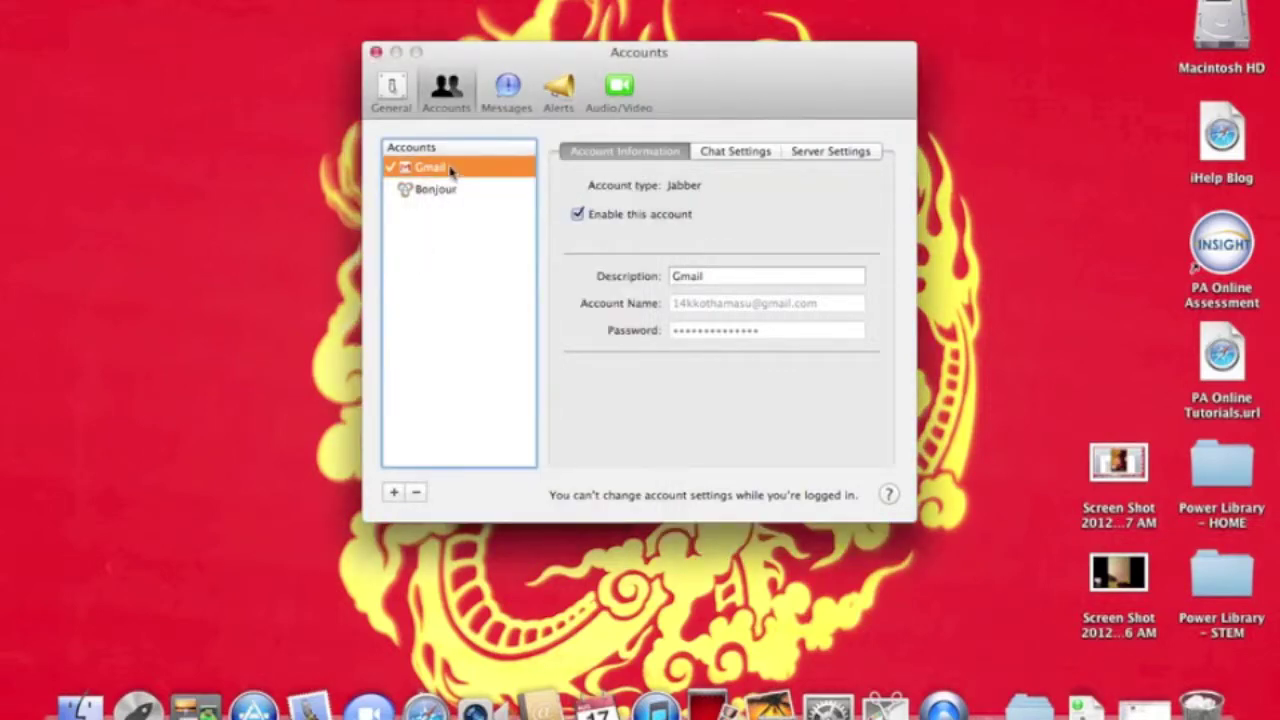
click(433, 195)
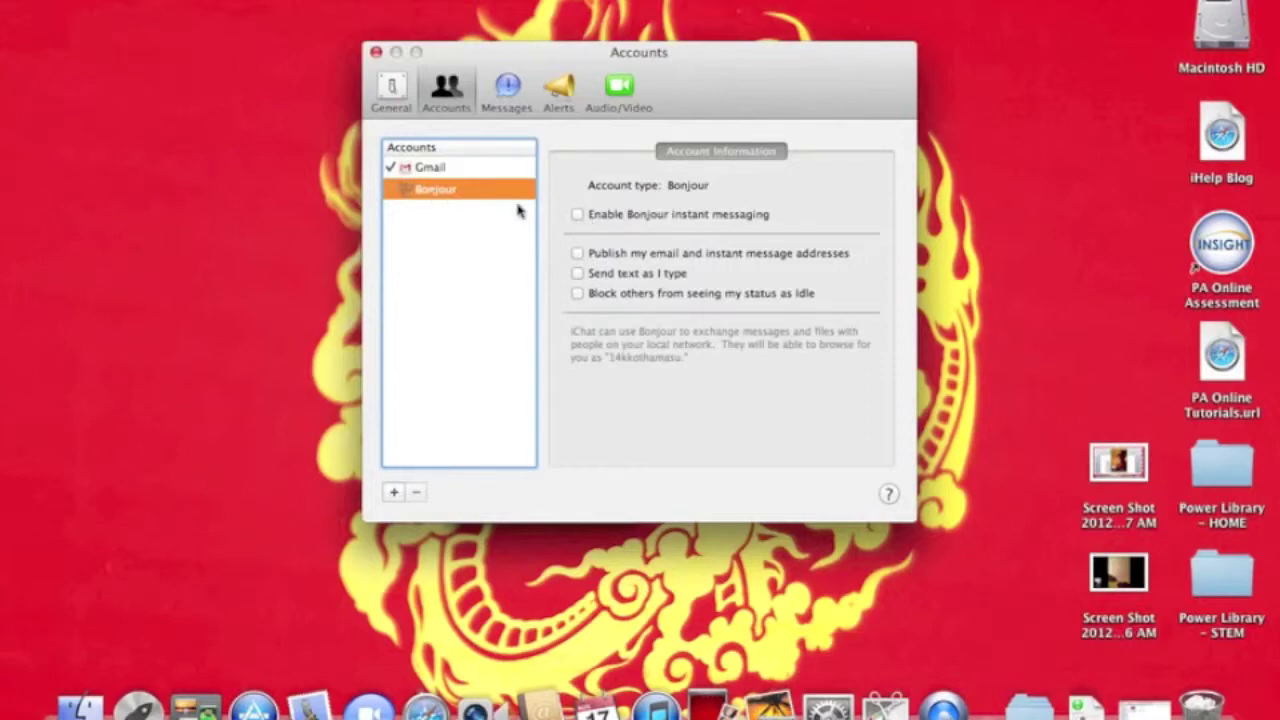
click(413, 168)
click(418, 196)
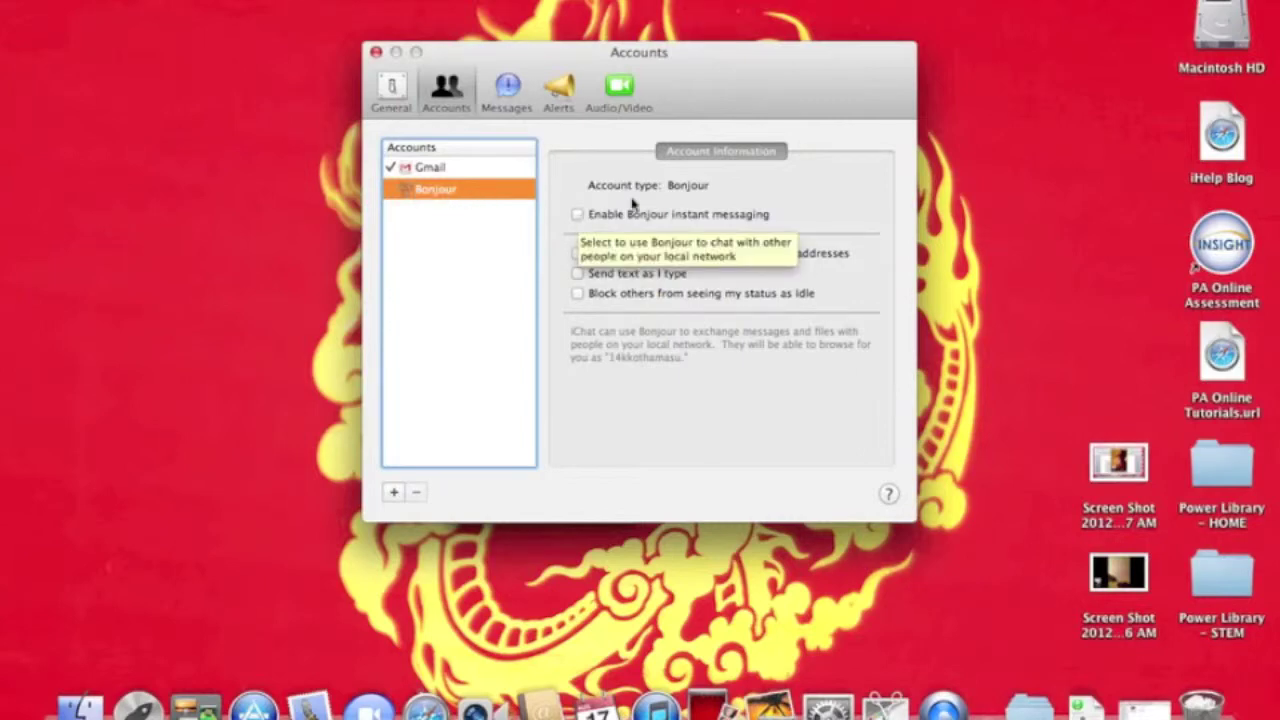
click(430, 167)
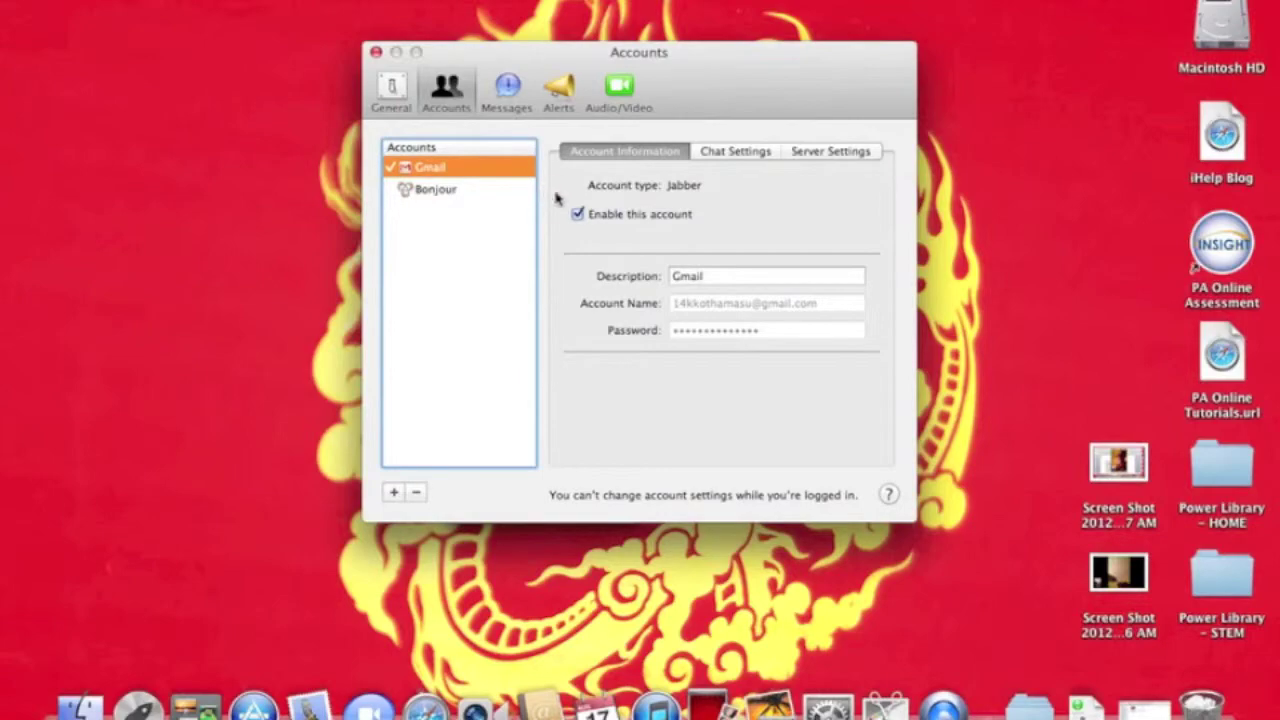
key(ctrl+Down)
Drag the Gmail buddy list aside, view the Bonjour and Gmail account settings, then open Messages.
click(909, 194)
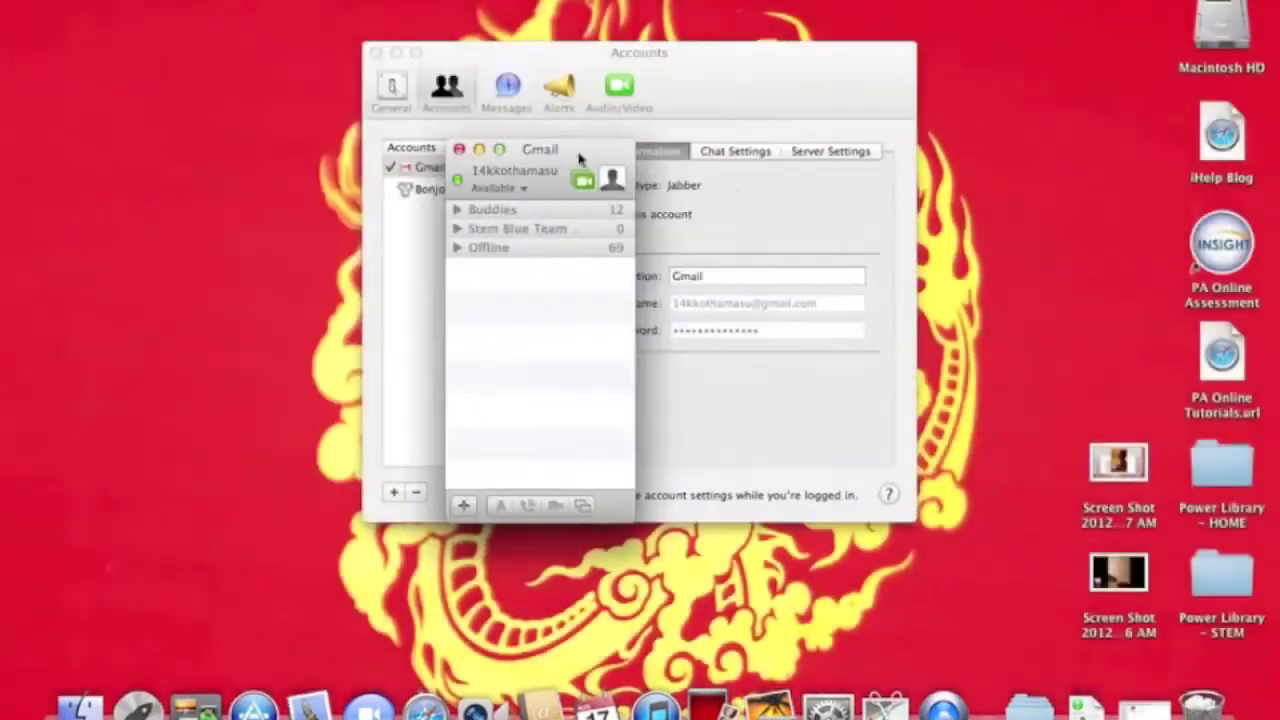
drag(597, 153, 275, 66)
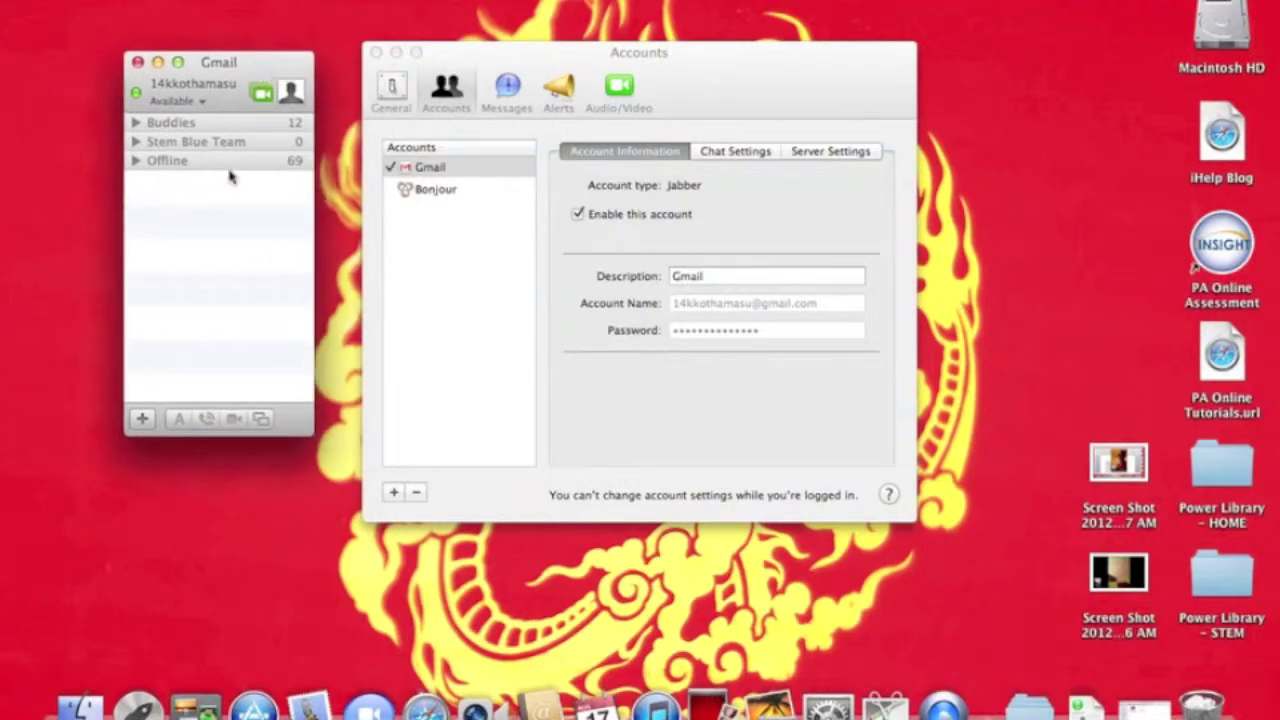
click(449, 198)
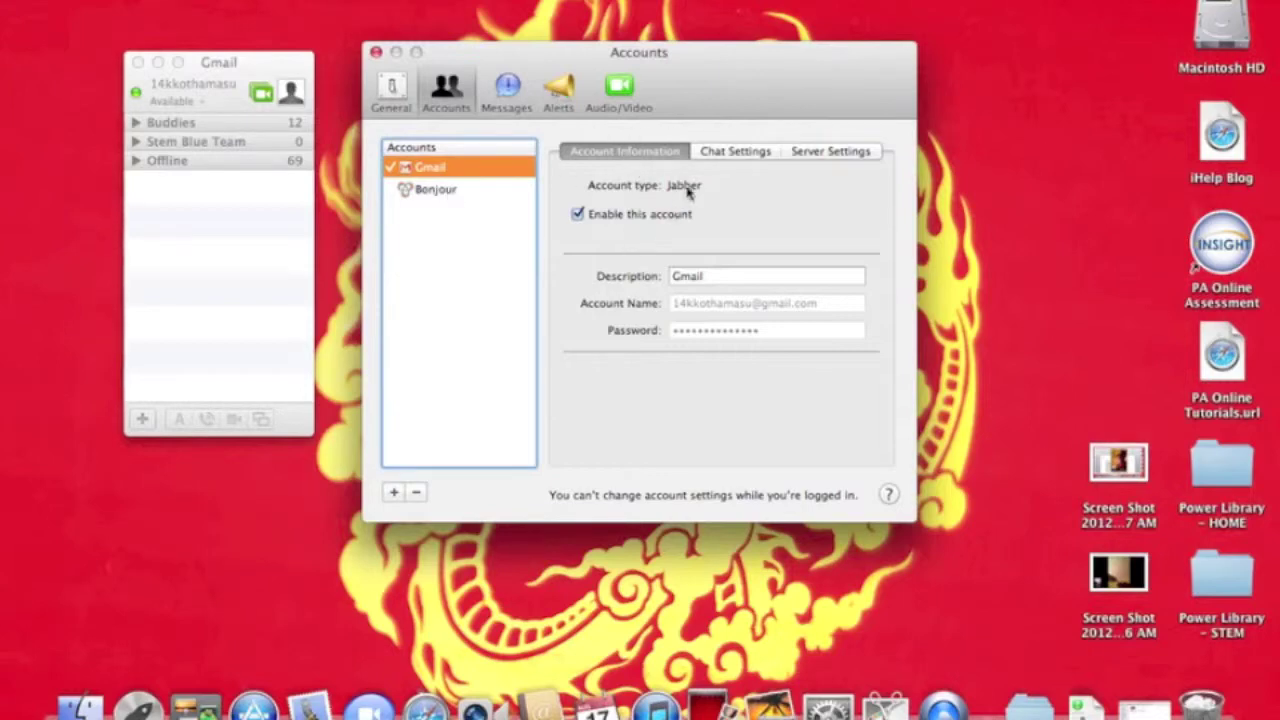
click(405, 189)
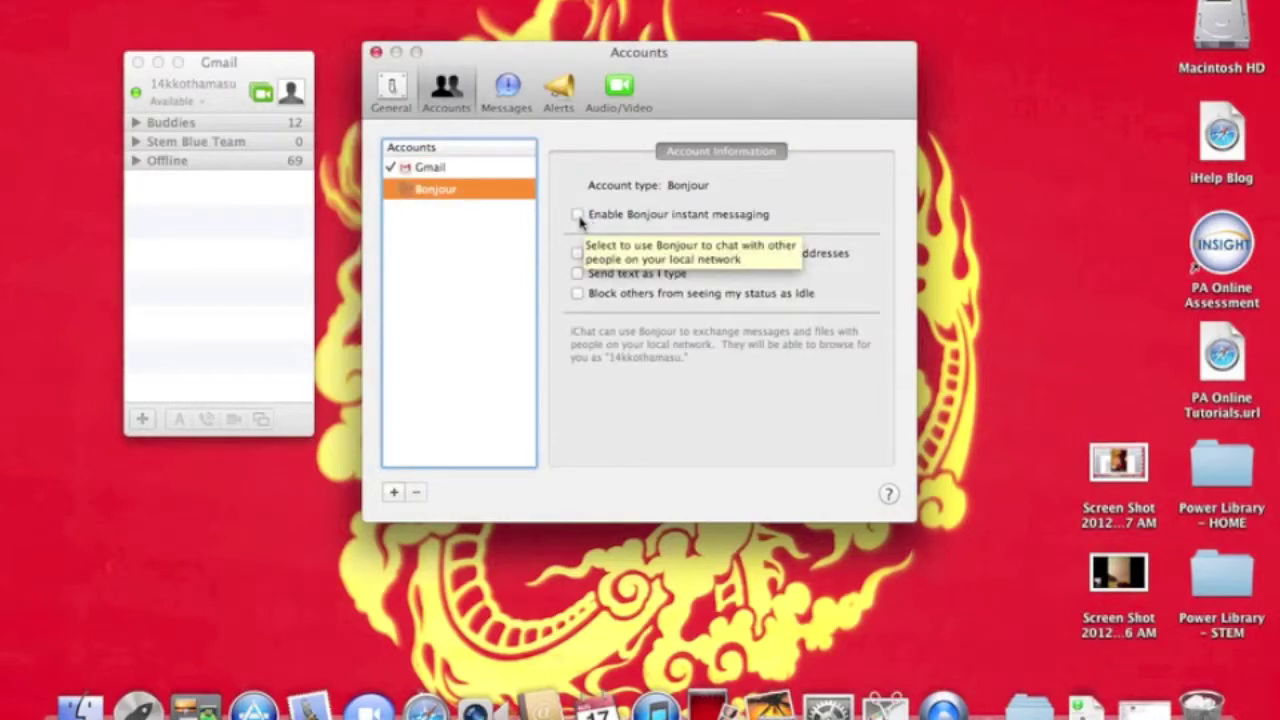
click(446, 170)
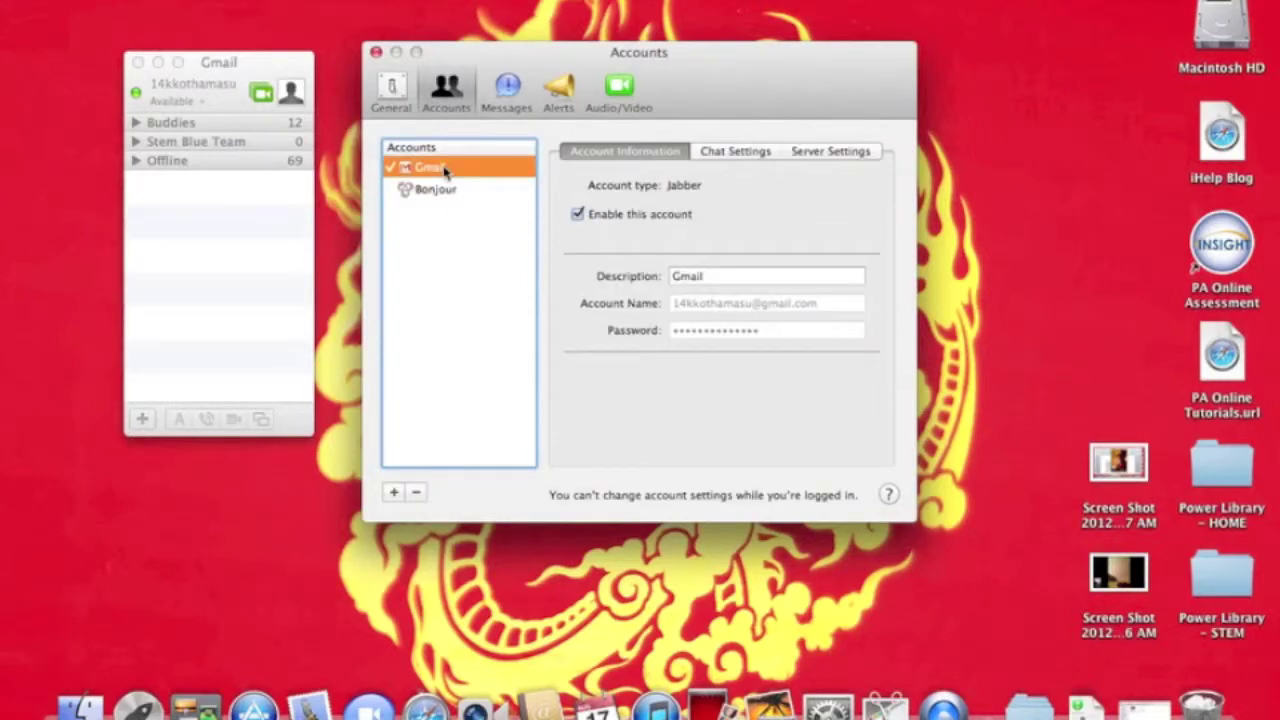
click(507, 90)
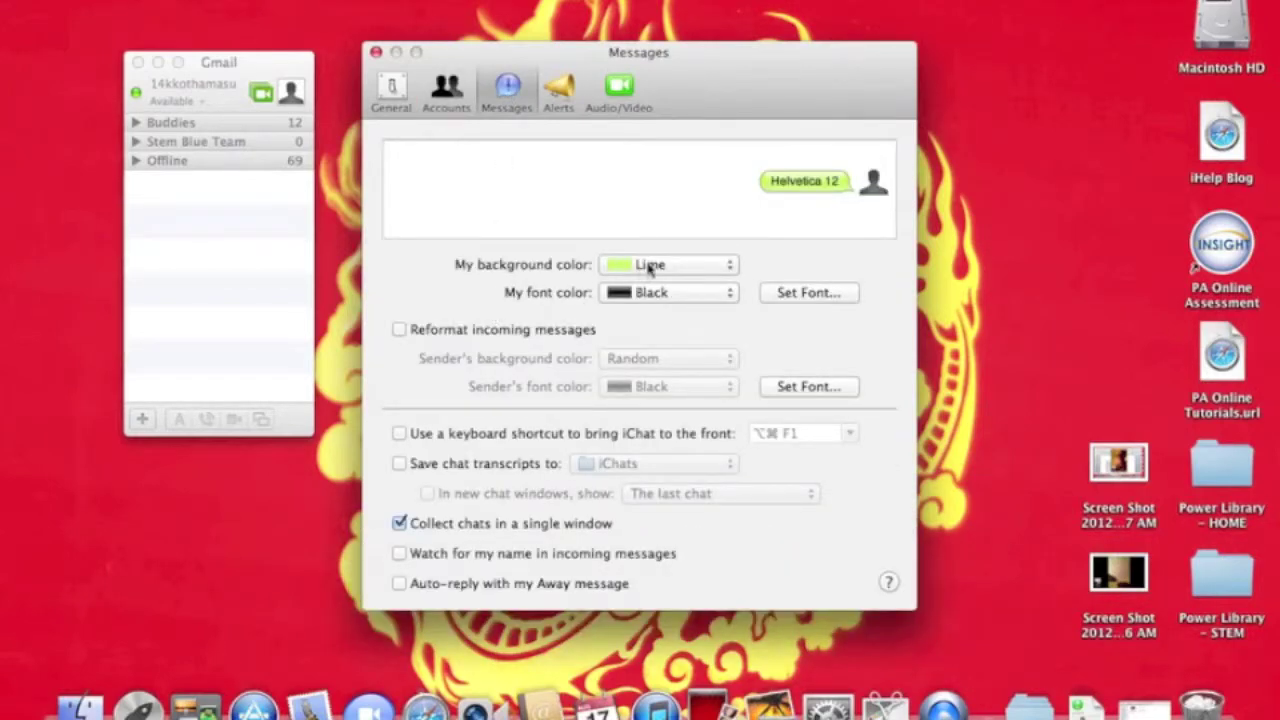
Set my message background to Orange and choose a custom font colour, then go to Alerts.
click(648, 265)
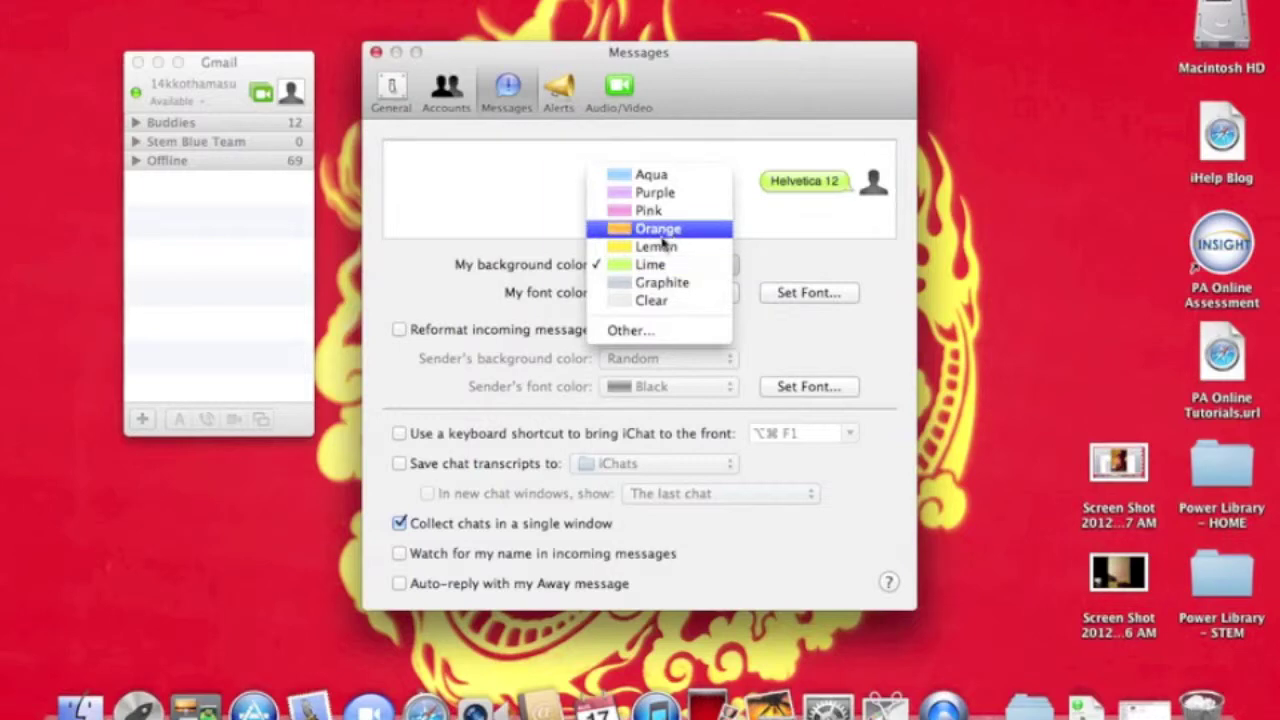
click(656, 229)
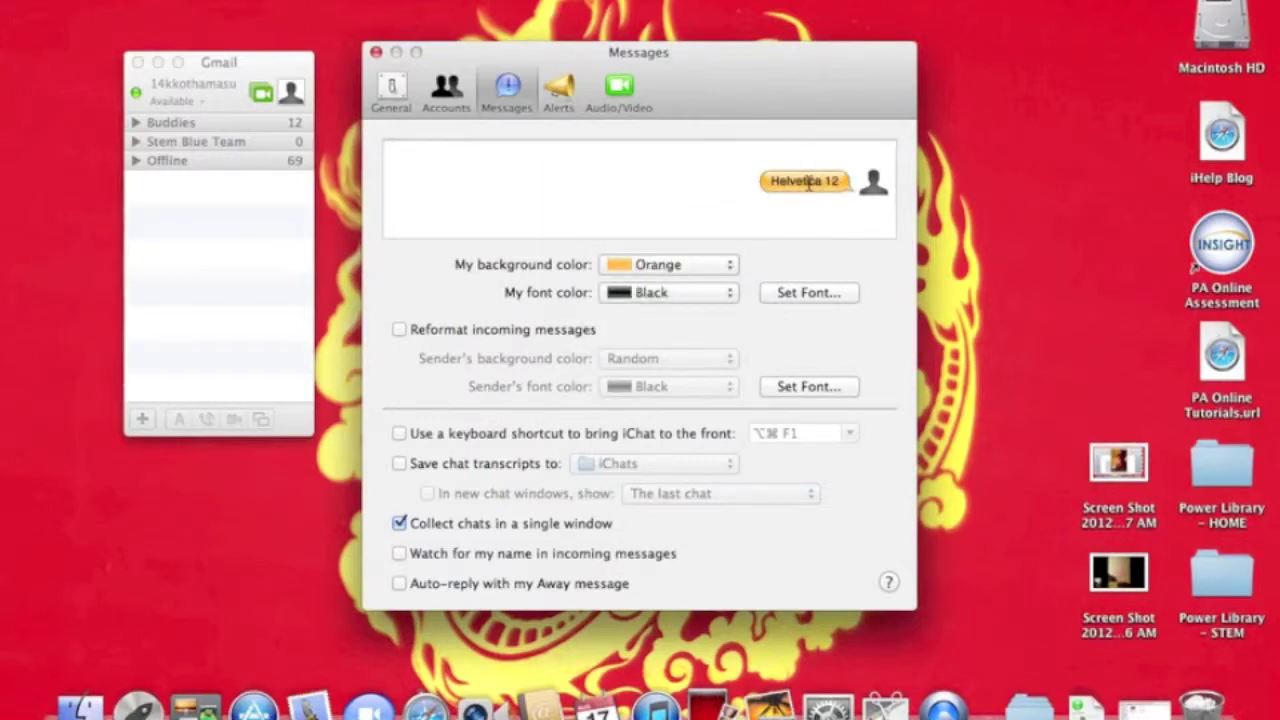
click(679, 292)
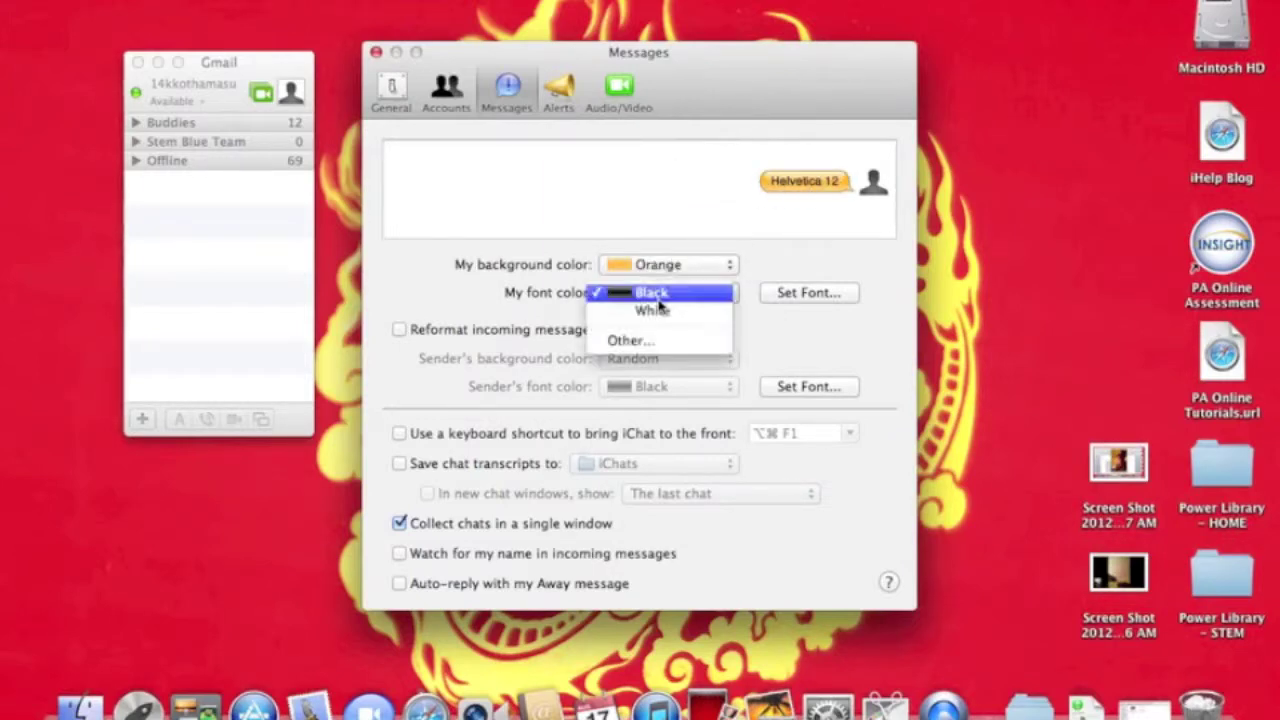
click(641, 341)
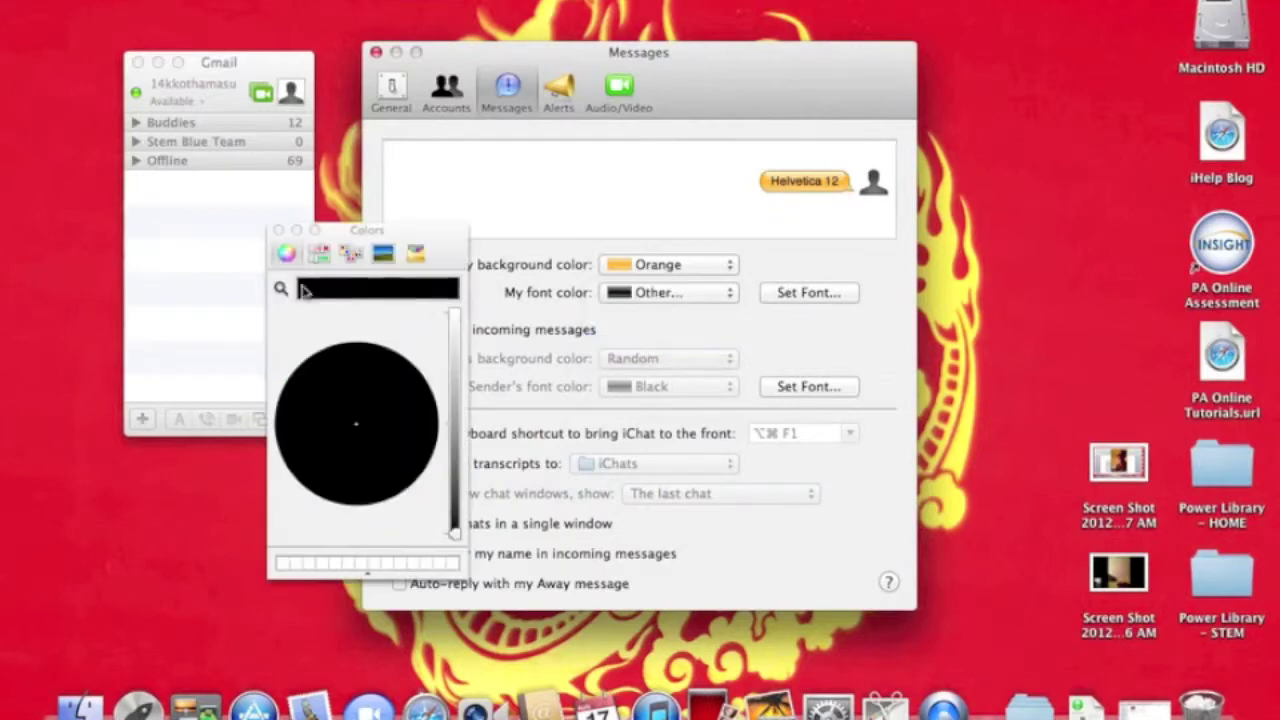
click(279, 236)
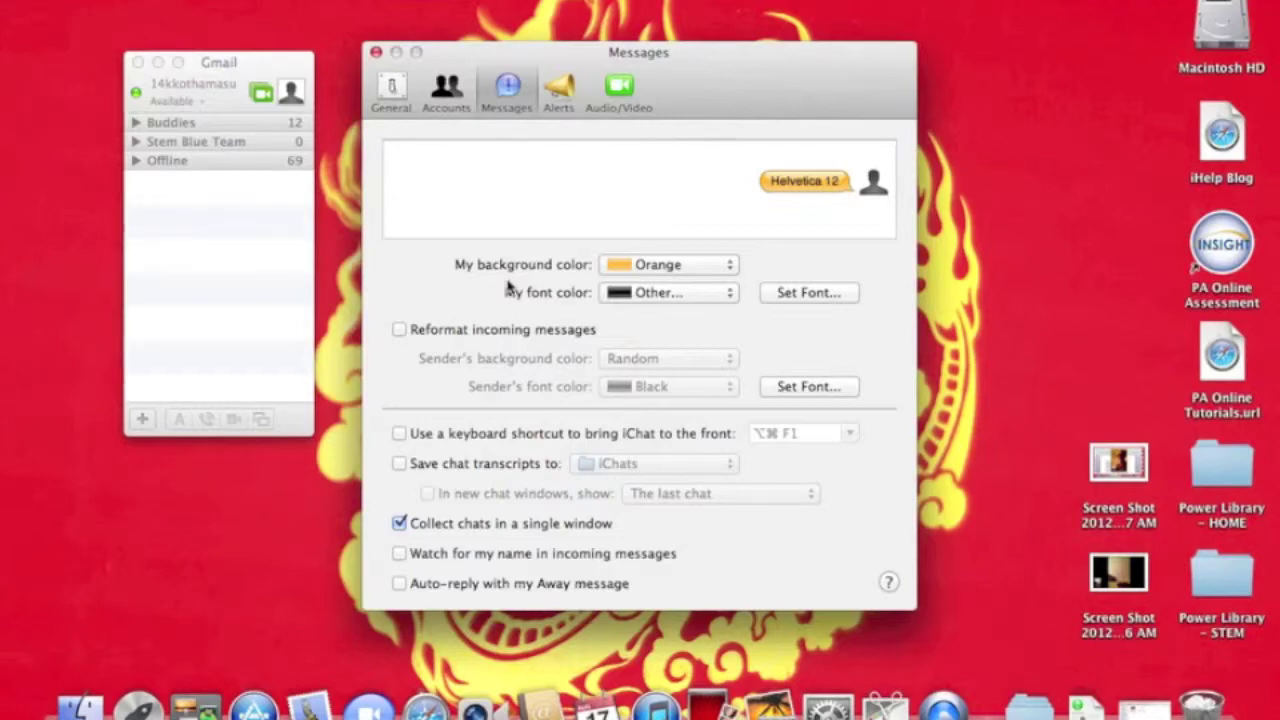
click(571, 72)
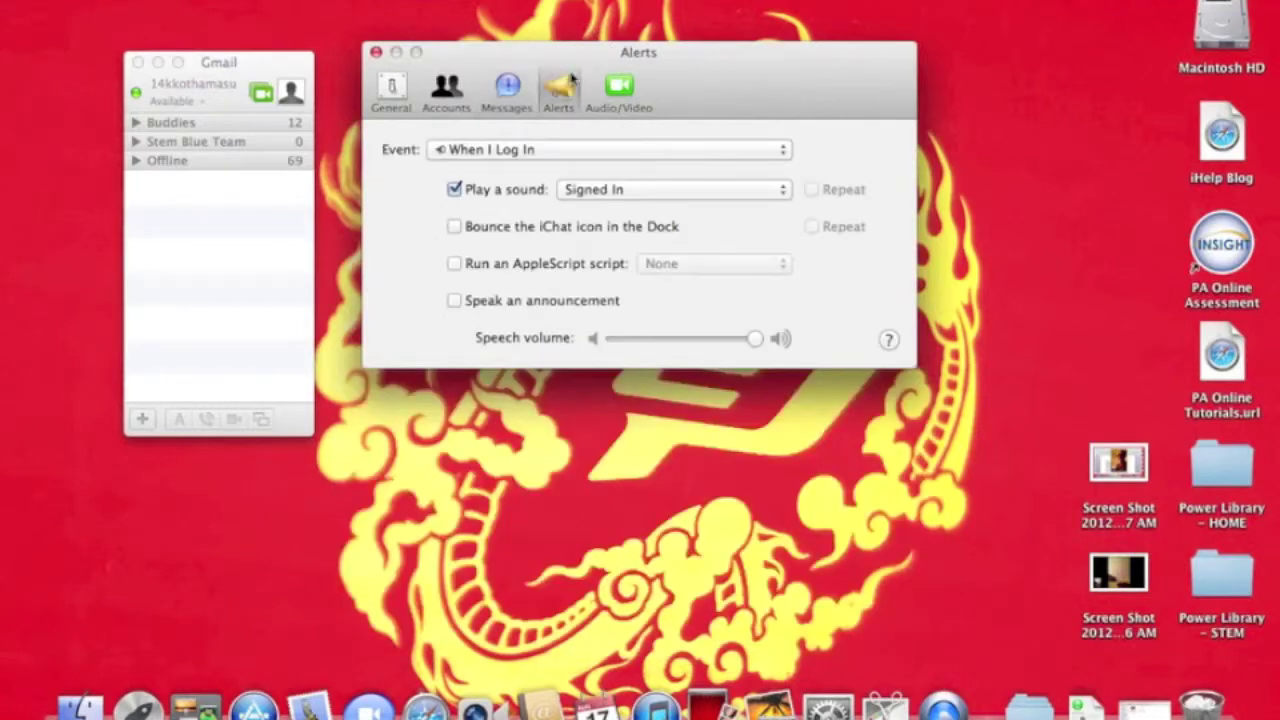
click(550, 150)
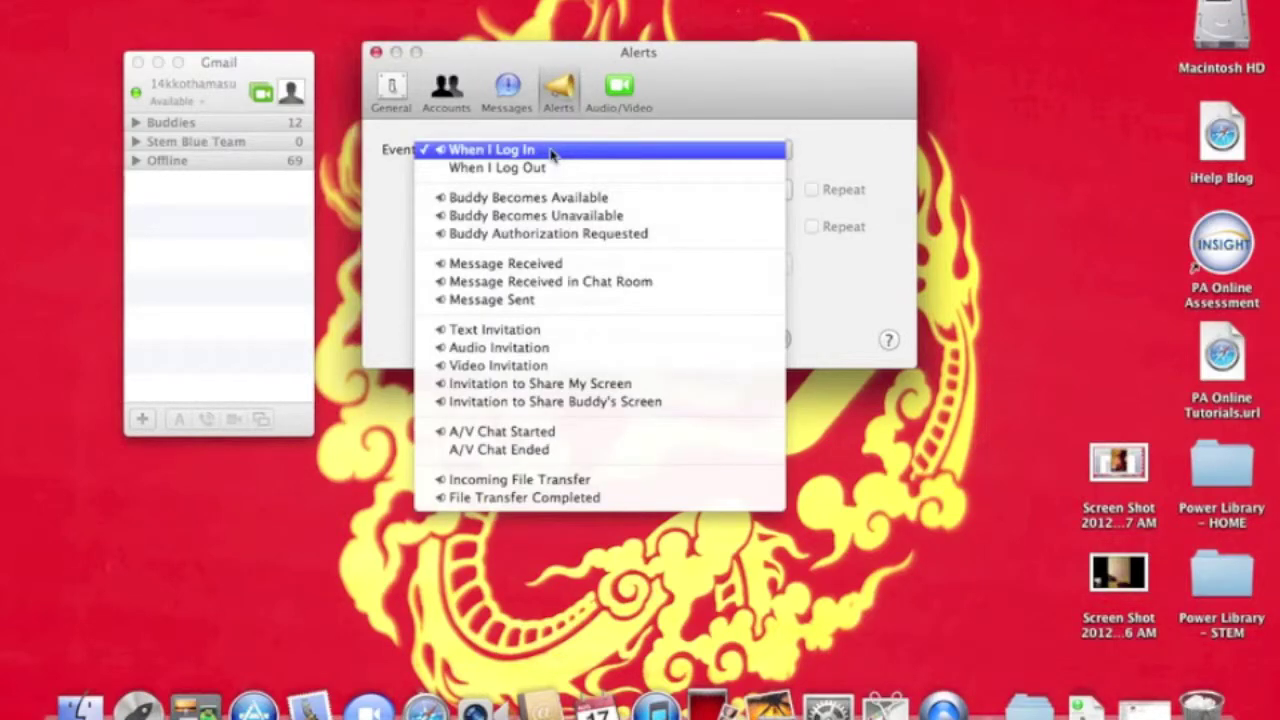
click(550, 150)
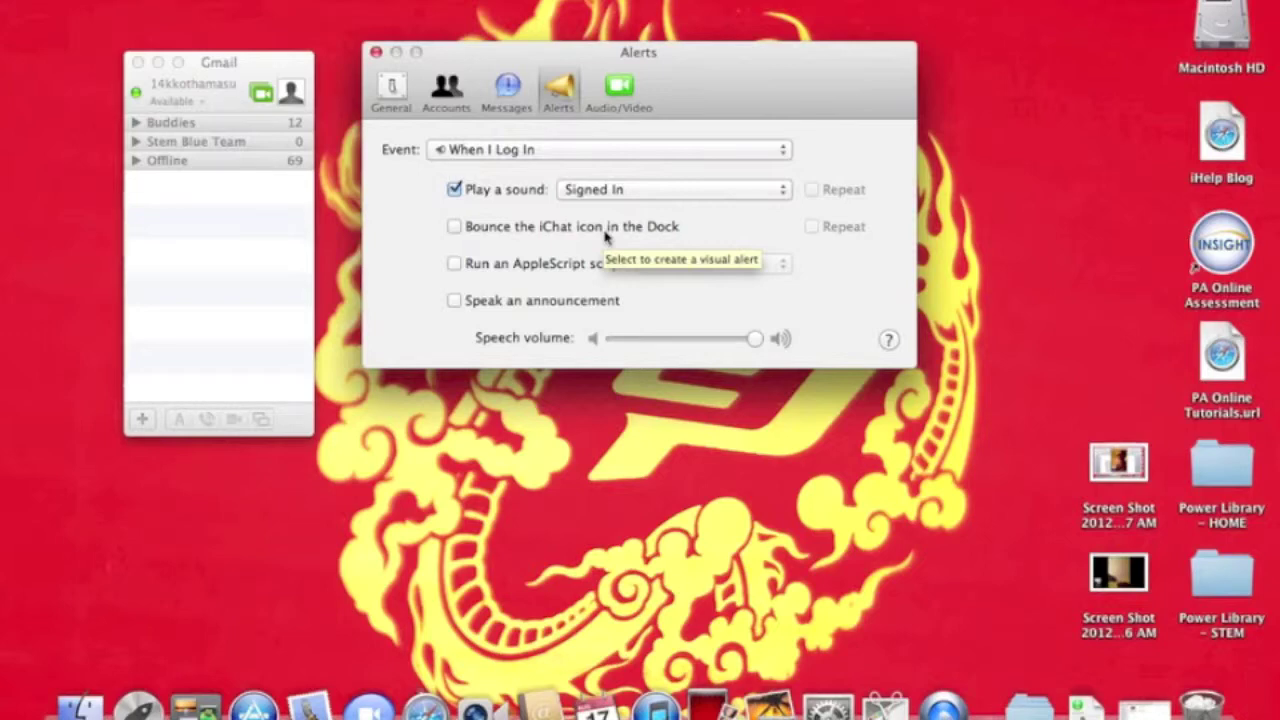
click(612, 102)
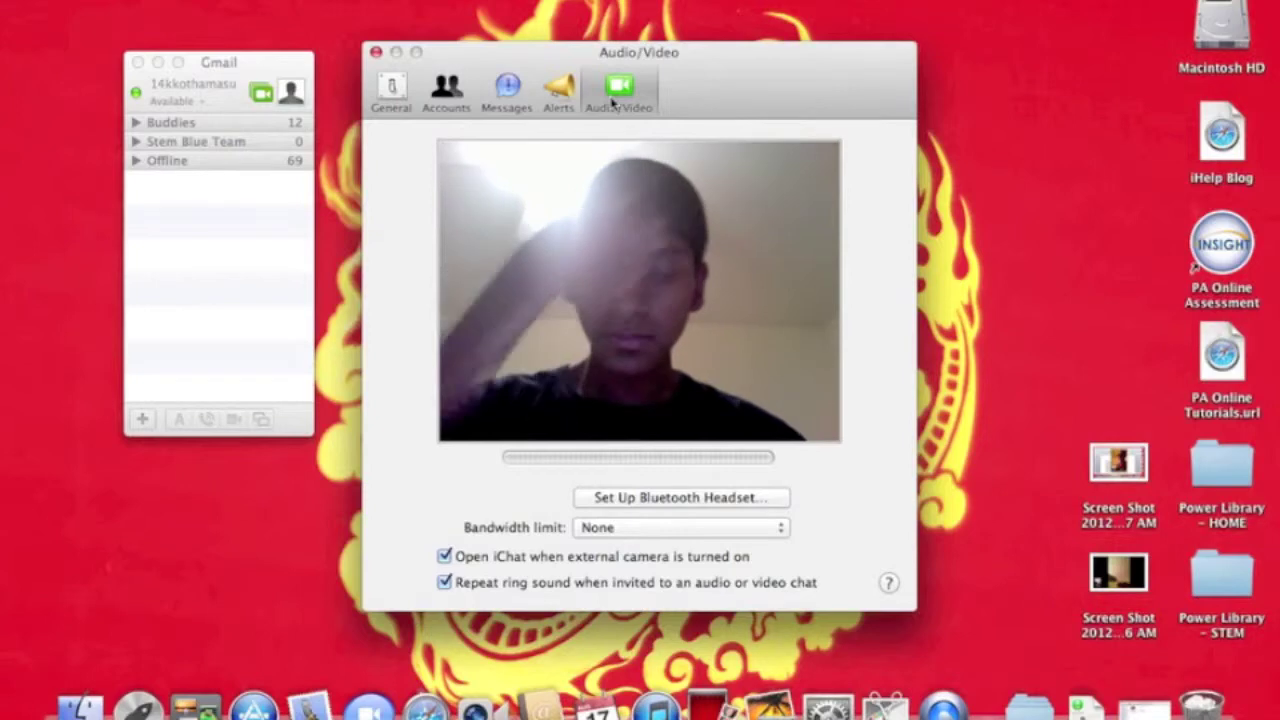
click(558, 92)
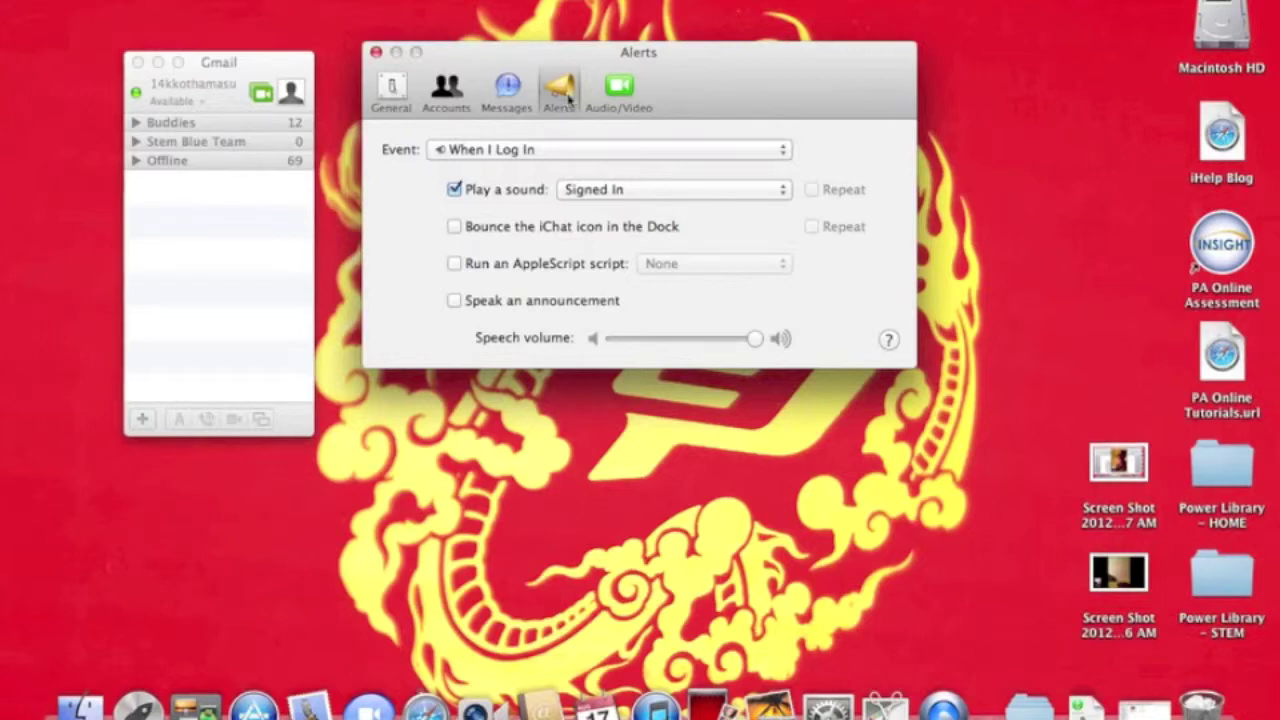
Close Preferences, move the buddy list toward the desktop centre and expand Buddies.
click(376, 52)
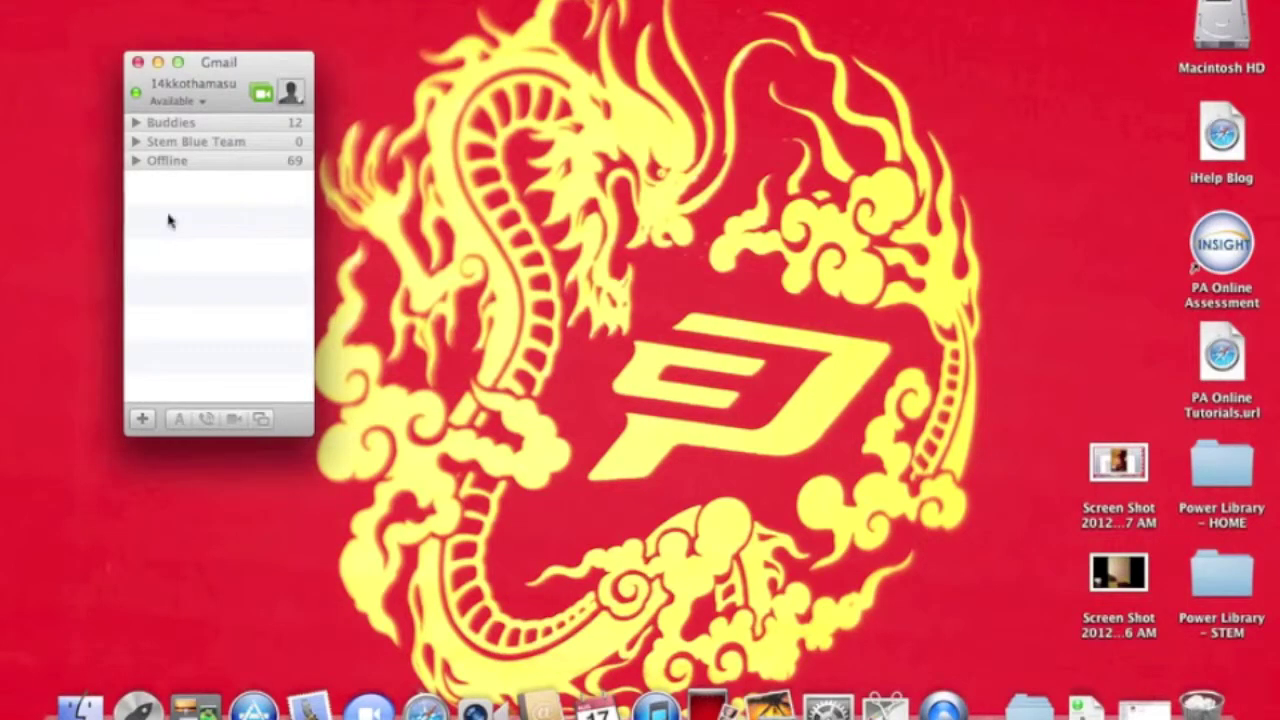
drag(255, 64, 533, 58)
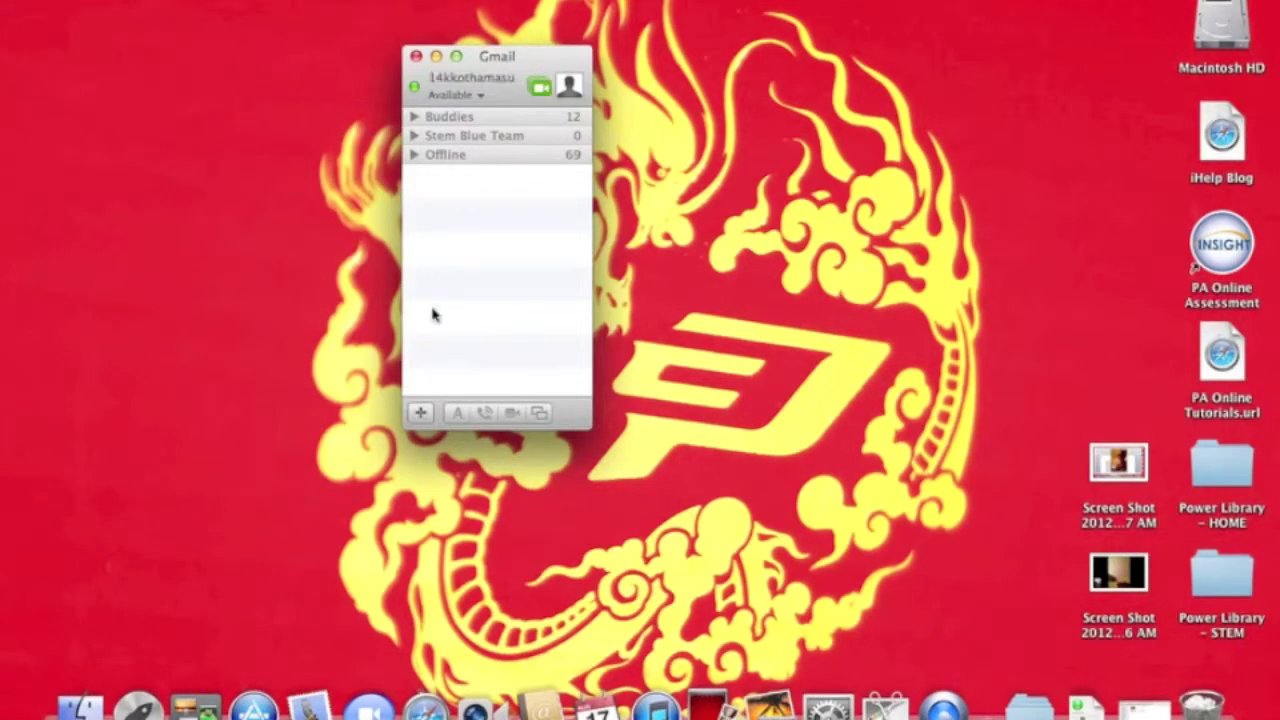
click(440, 120)
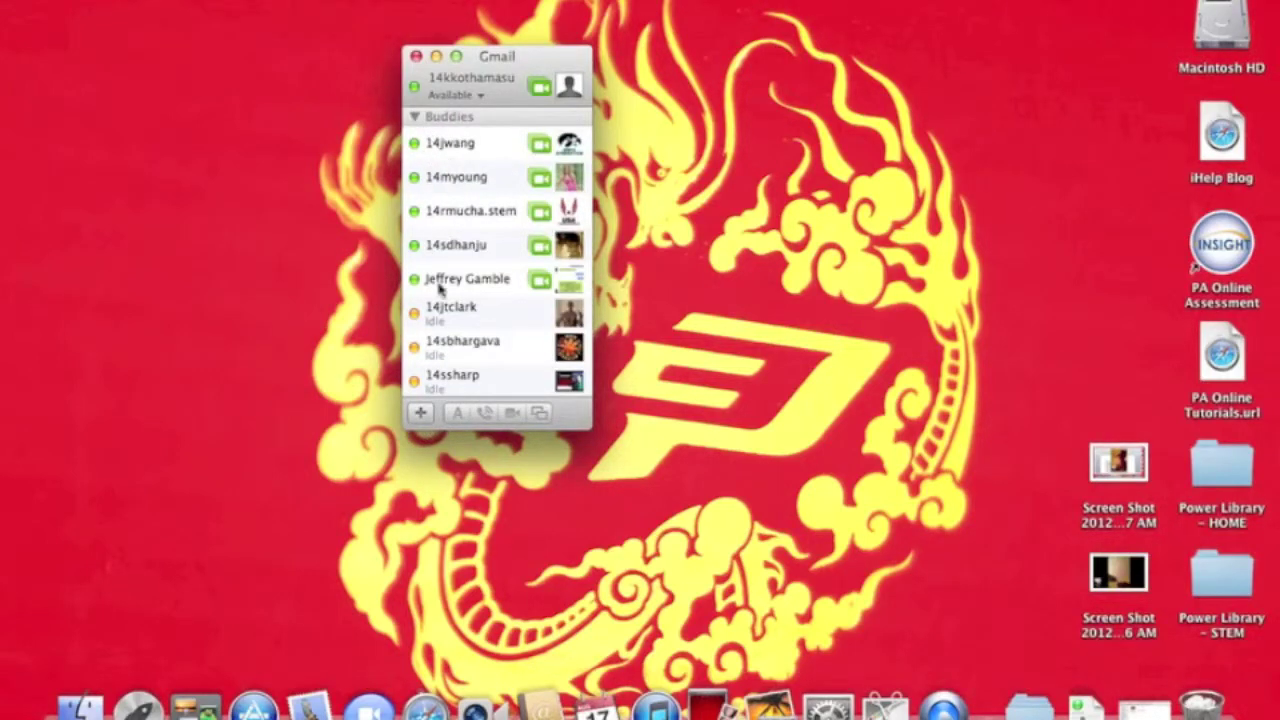
Start adding a buddy and step through the name fields, then cancel and collapse Buddies.
click(421, 414)
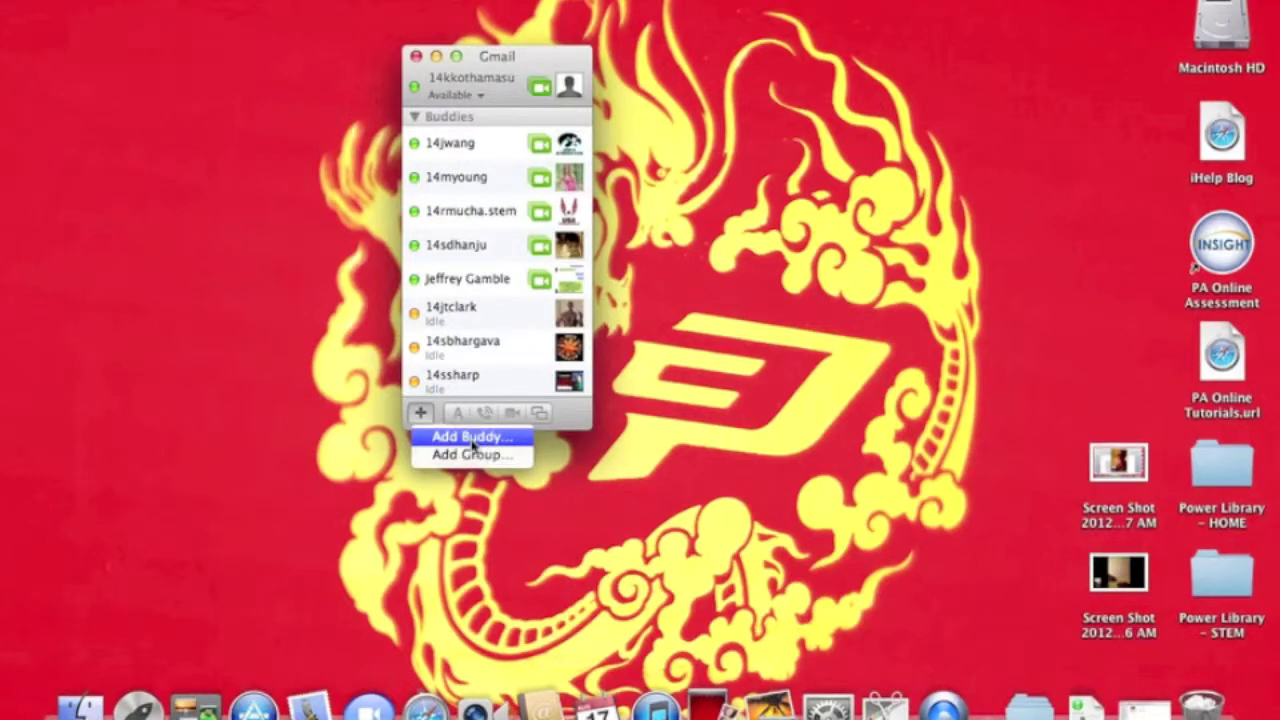
click(471, 439)
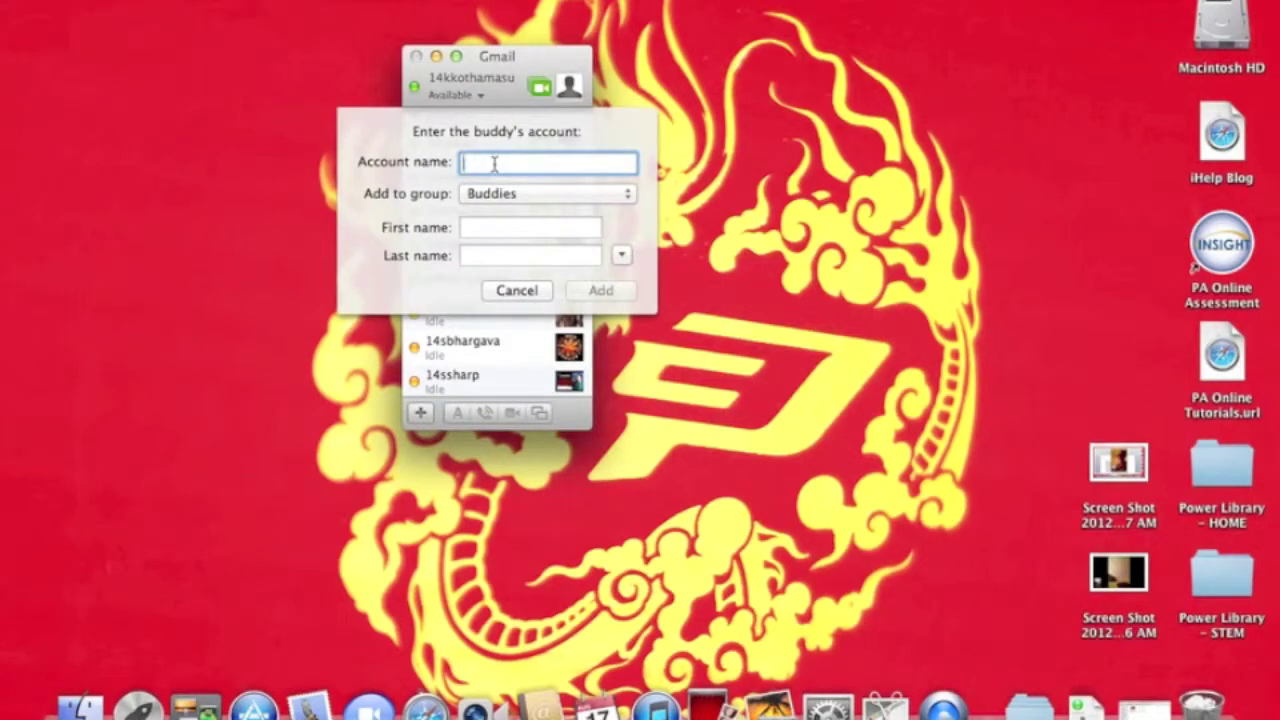
click(492, 230)
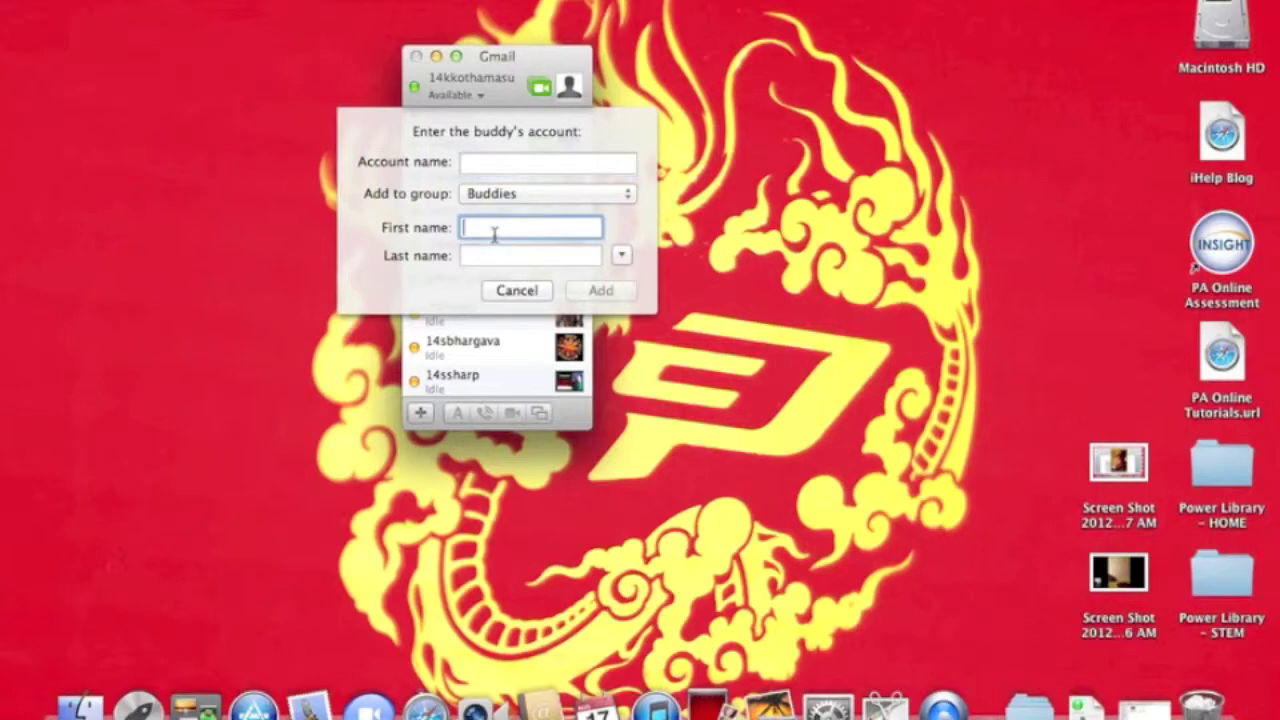
click(482, 254)
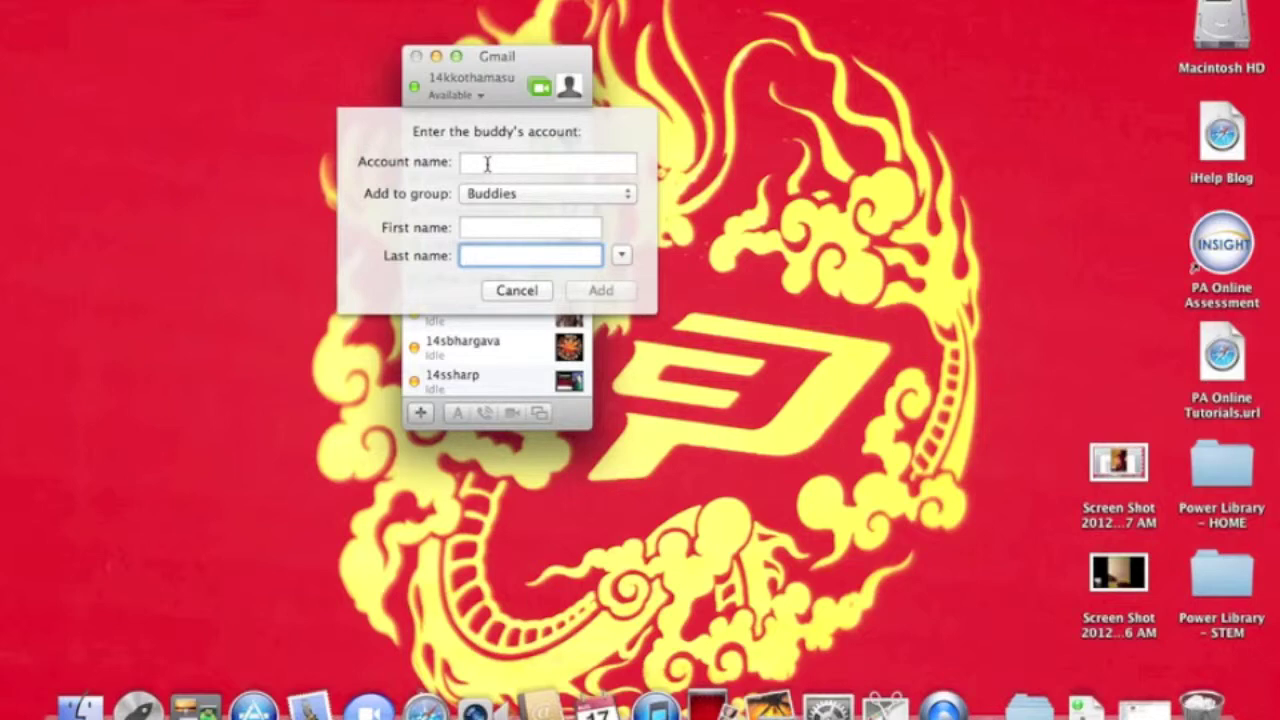
click(516, 290)
click(420, 413)
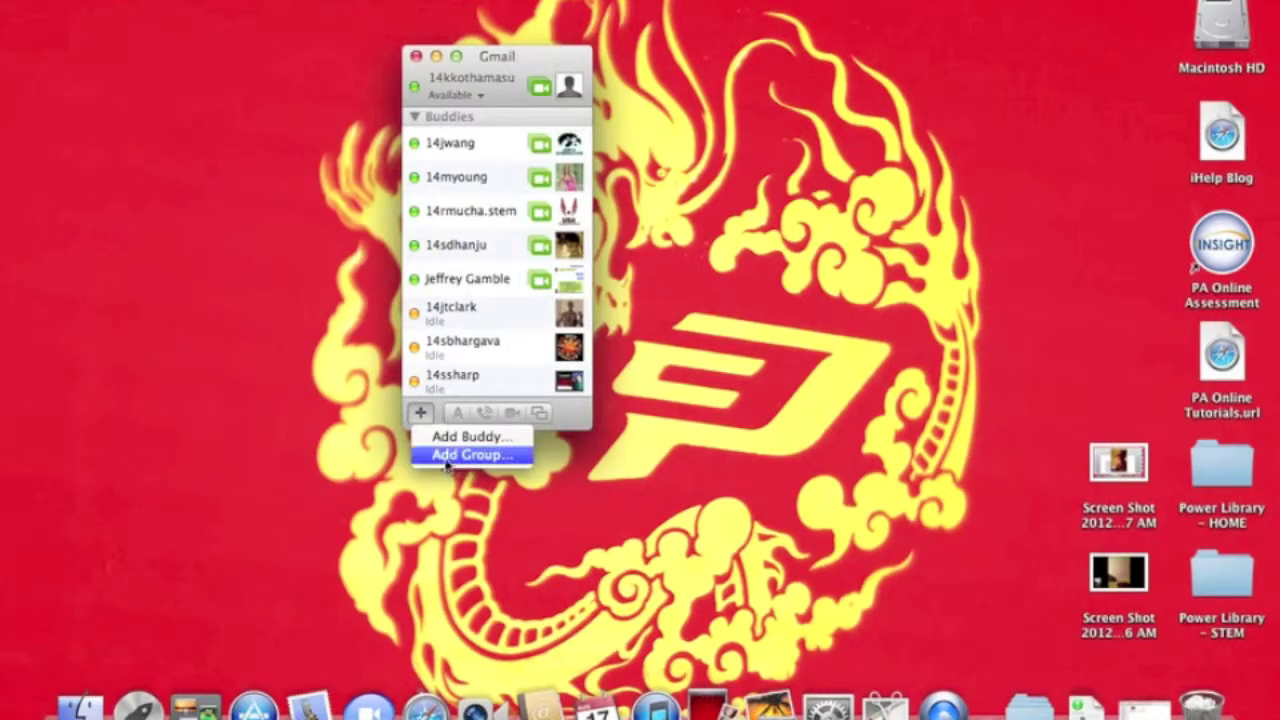
click(463, 315)
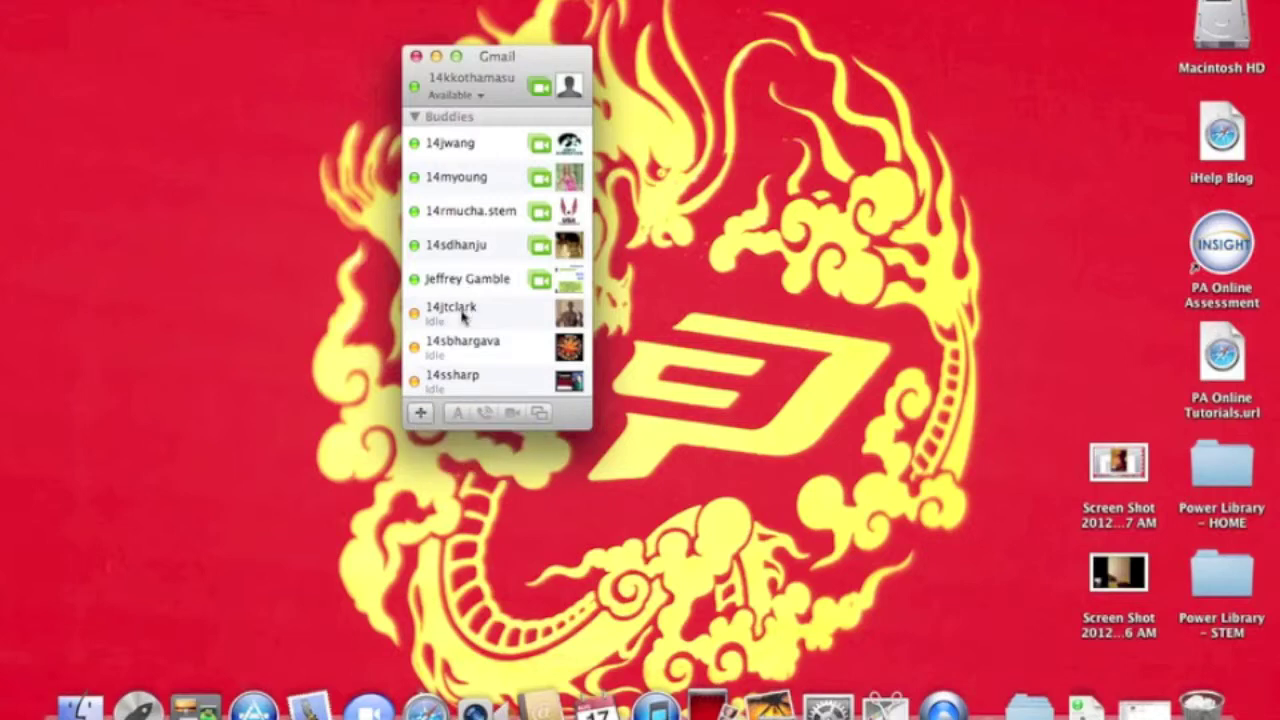
click(417, 120)
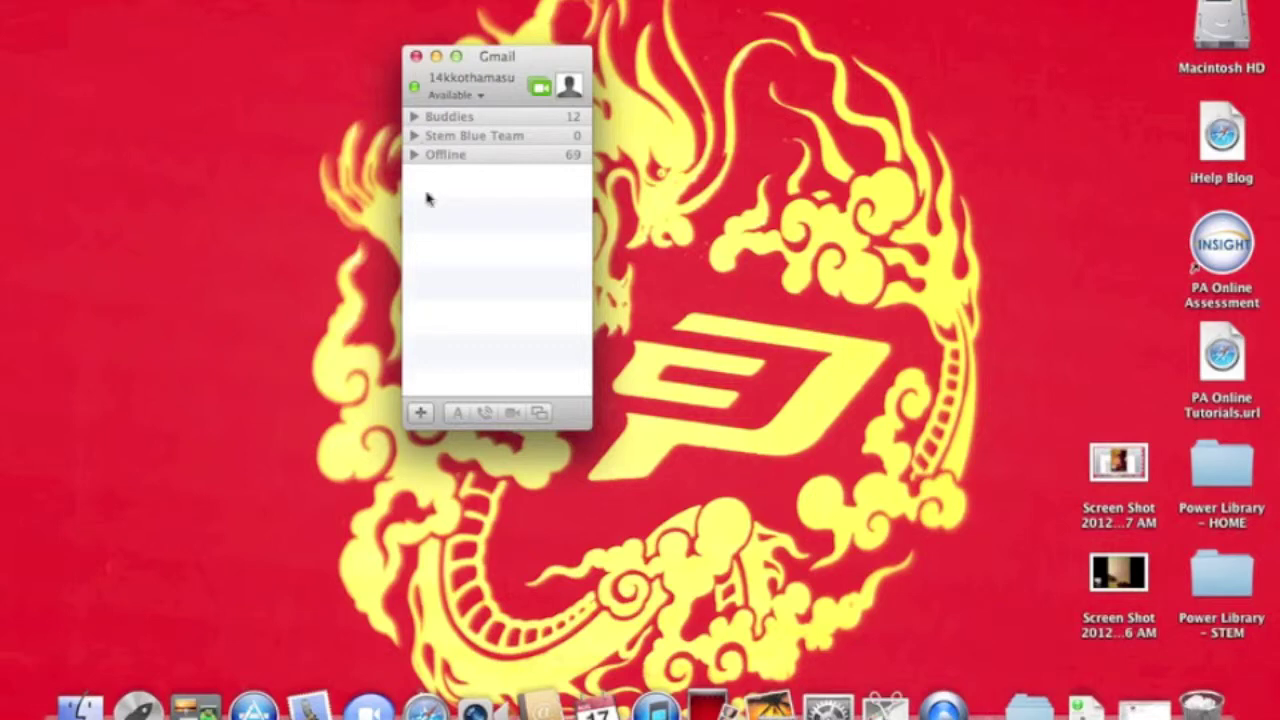
Open Add Buddy again, check the Add to group list, and cancel without adding.
click(421, 413)
click(436, 383)
click(421, 413)
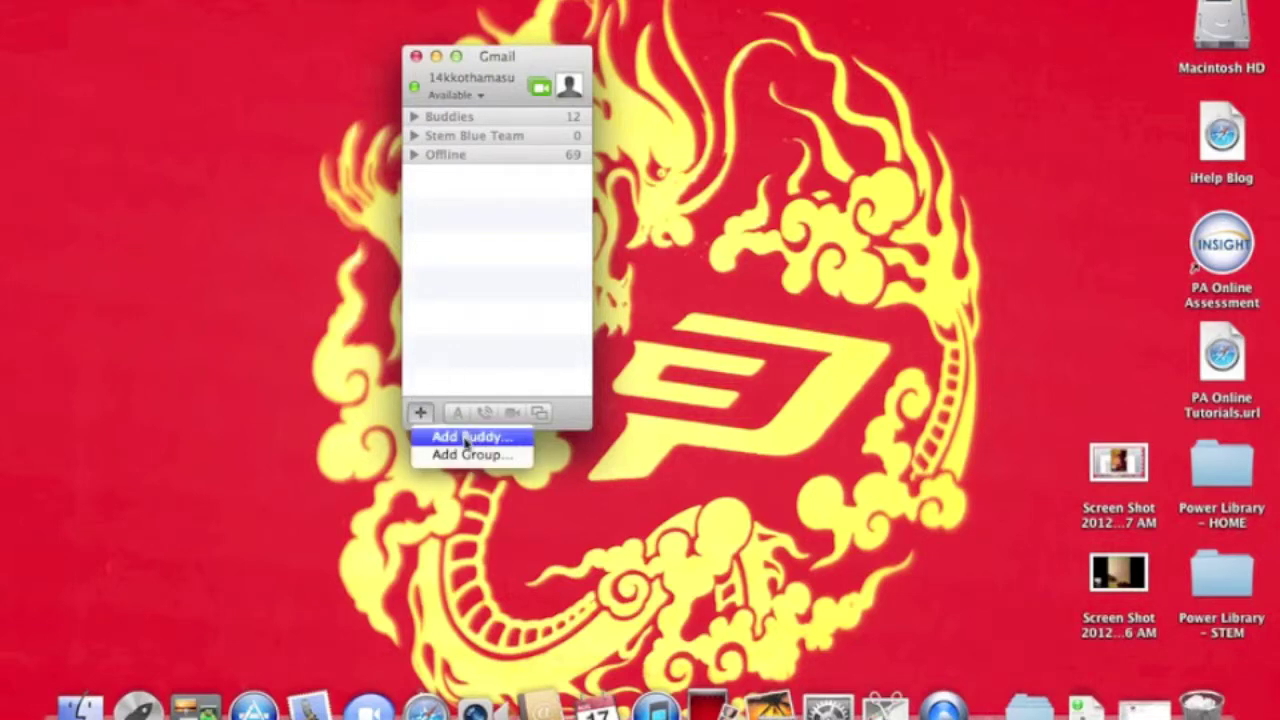
click(466, 439)
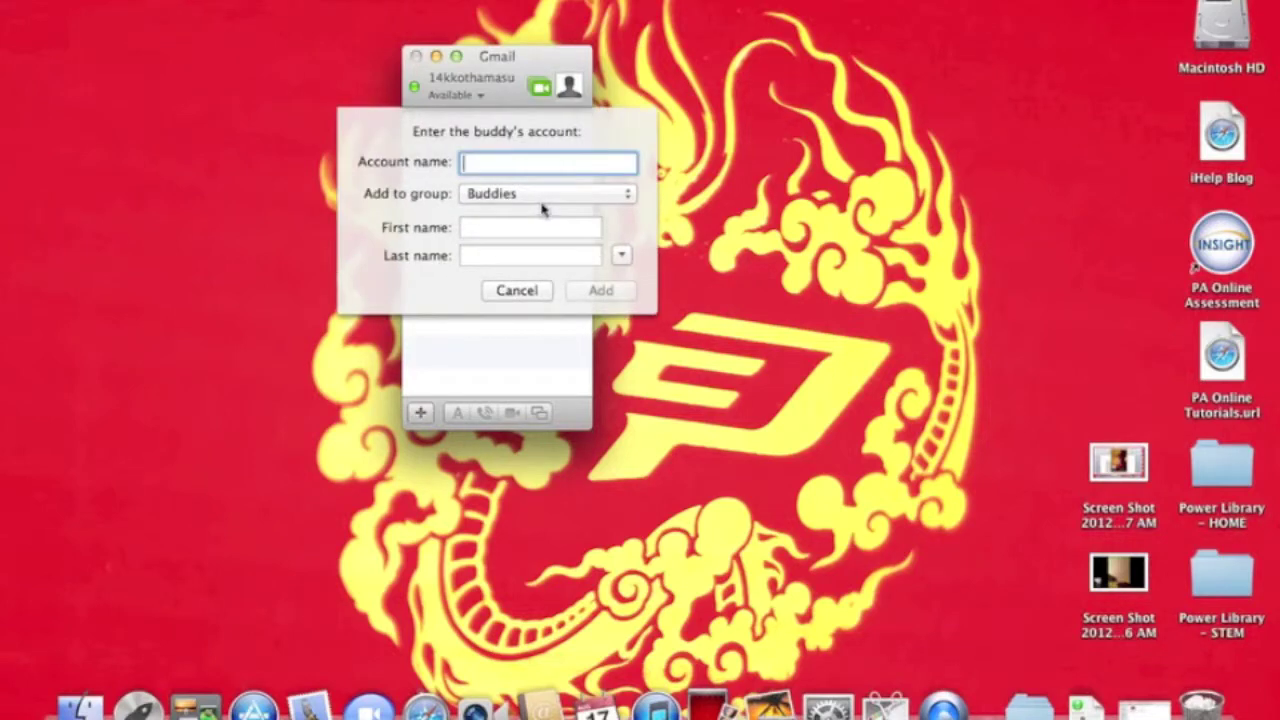
click(542, 196)
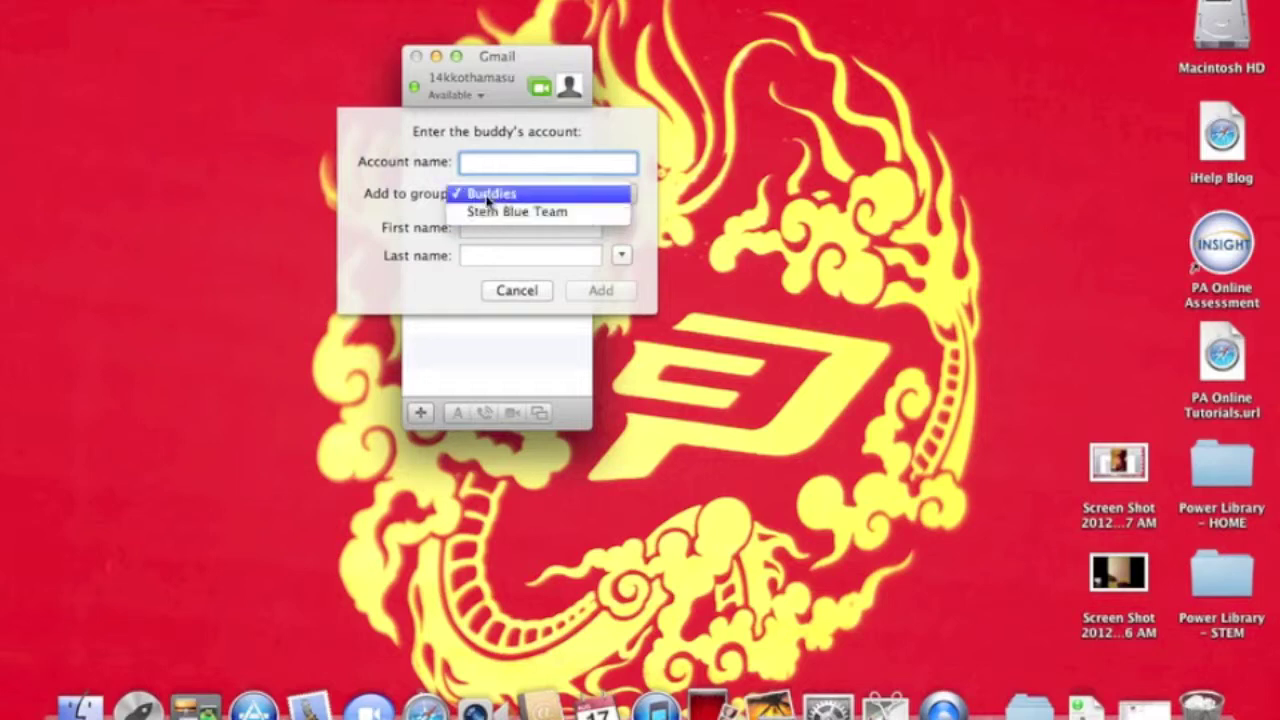
click(399, 202)
click(545, 295)
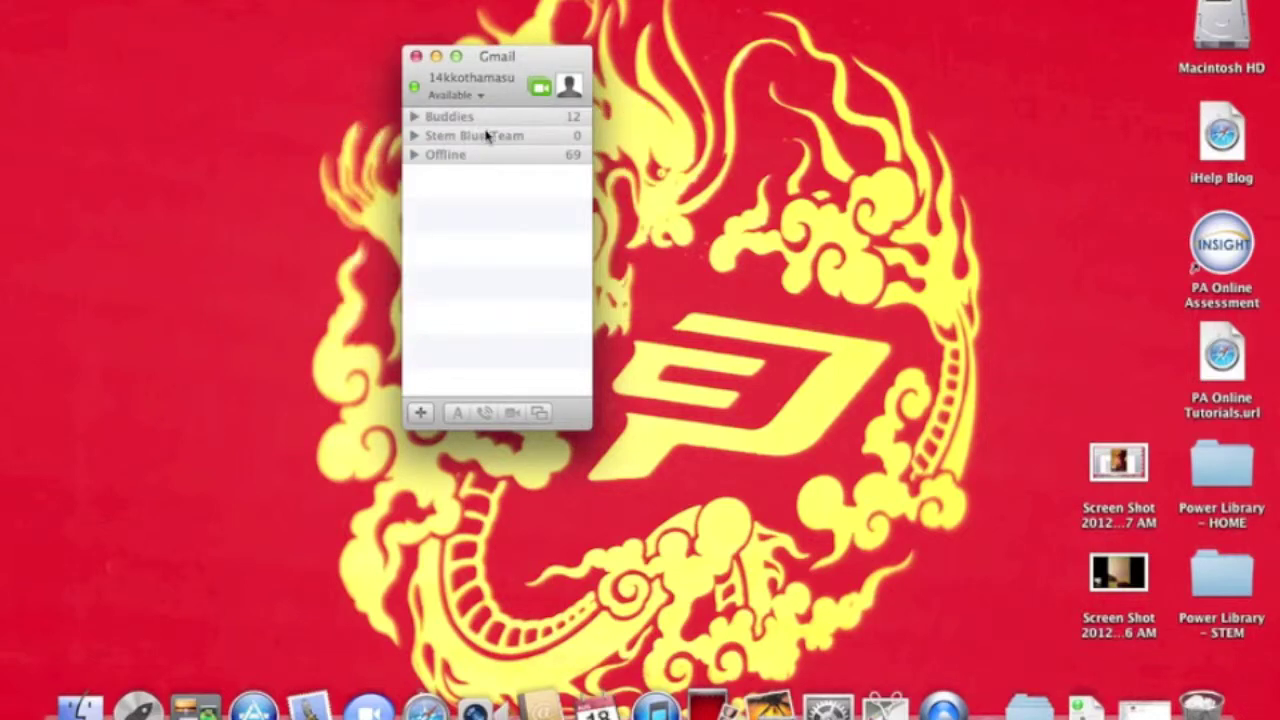
Expand Buddies, select the first buddy, and choose Show Info from its context menu.
click(417, 118)
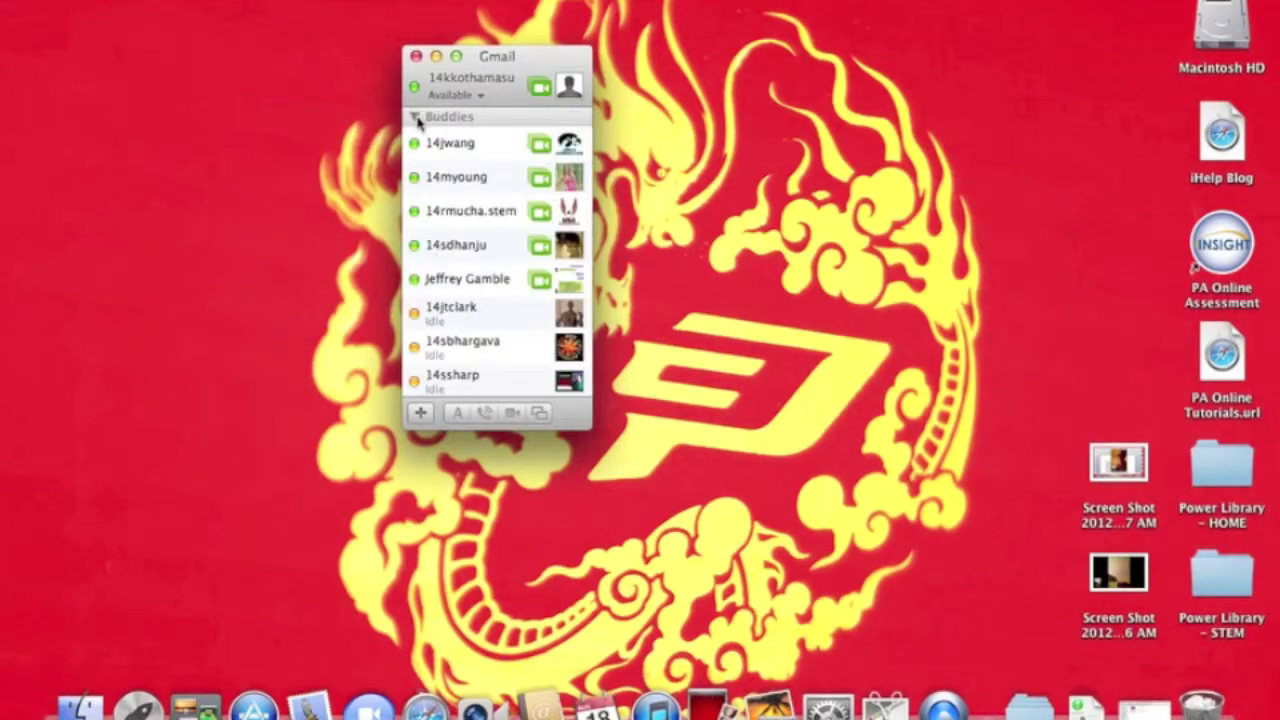
click(487, 148)
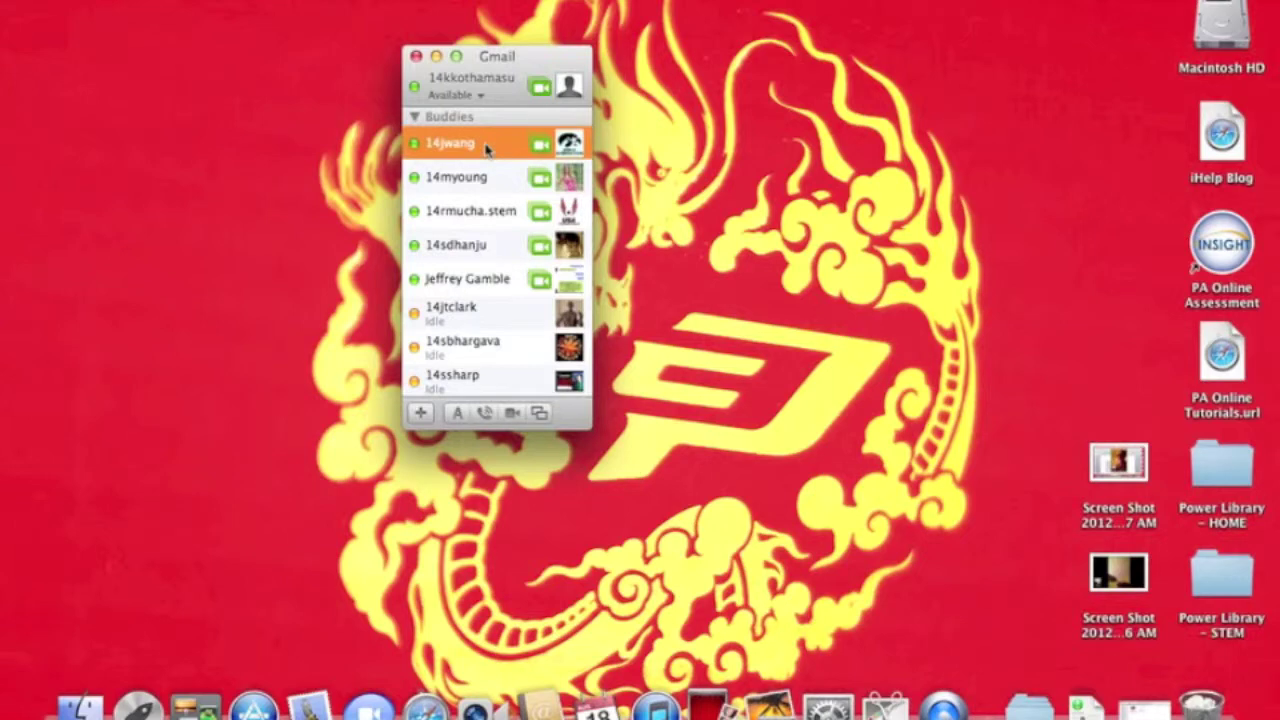
click(487, 148)
click(487, 148)
right_click(437, 141)
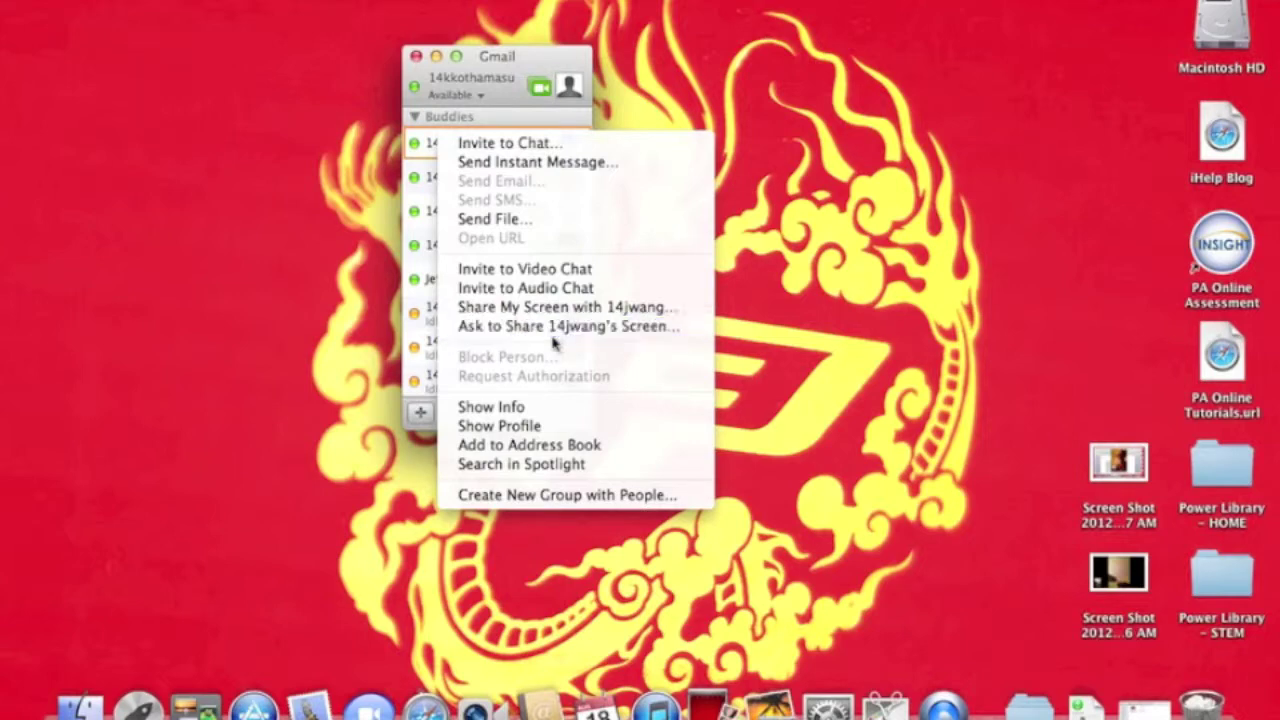
click(531, 410)
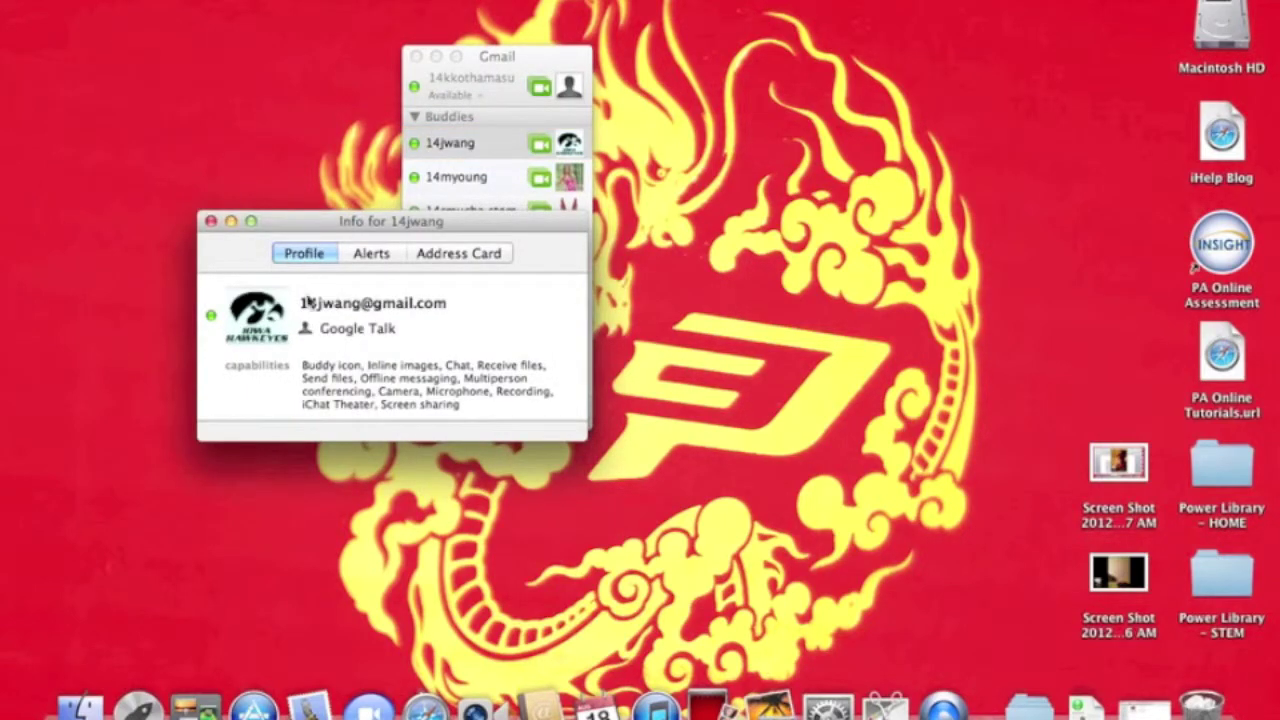
Enter the buddy's first and last name on the Address Card, then close the Info window.
click(212, 224)
click(364, 255)
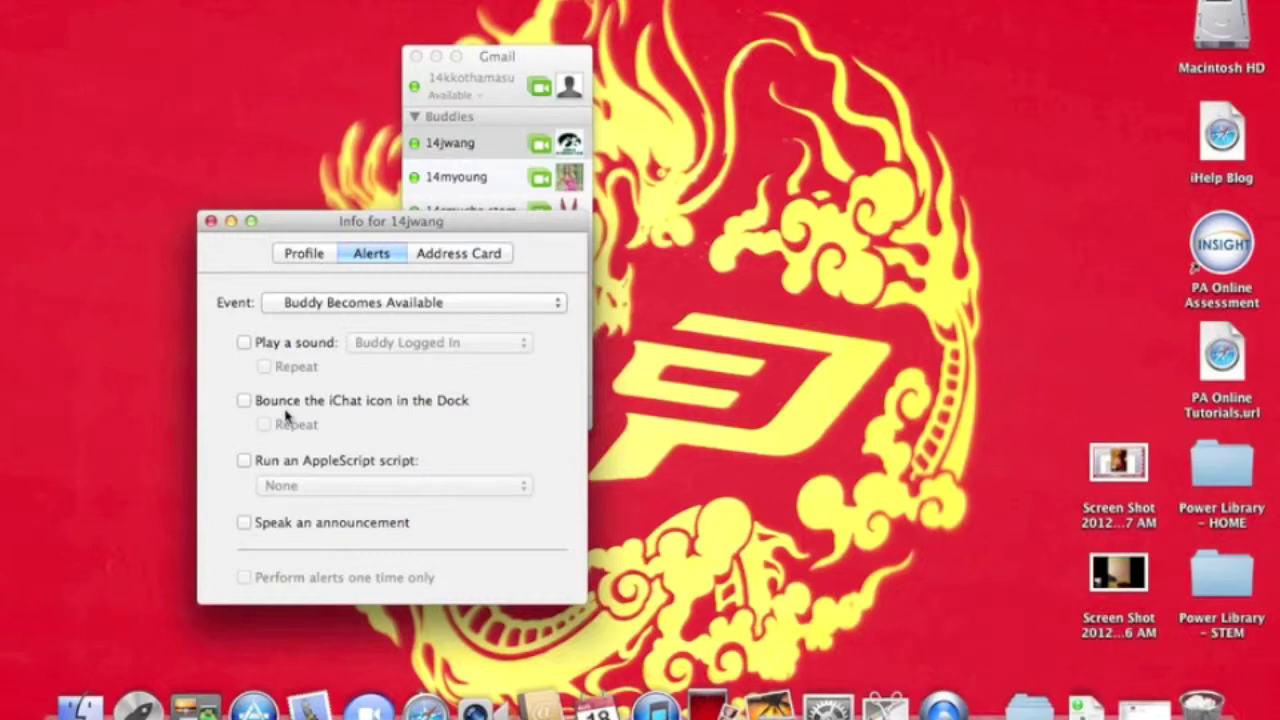
click(440, 254)
click(342, 394)
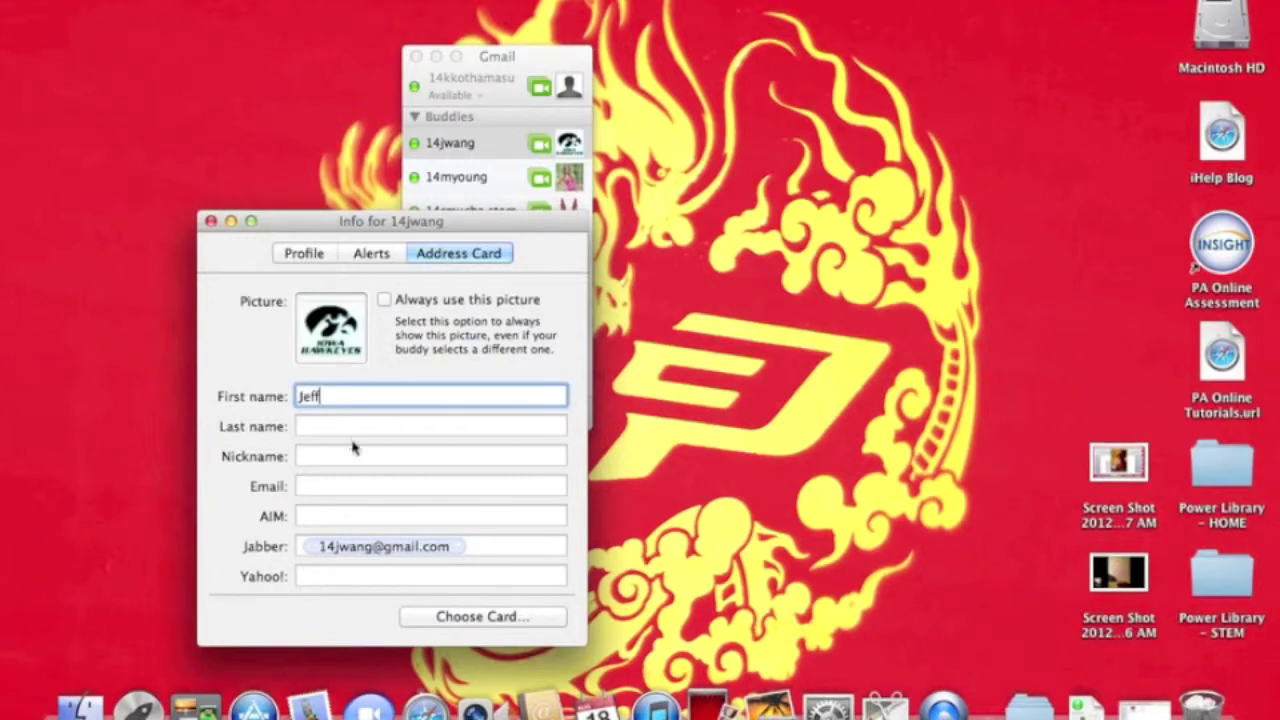
key(Tab)
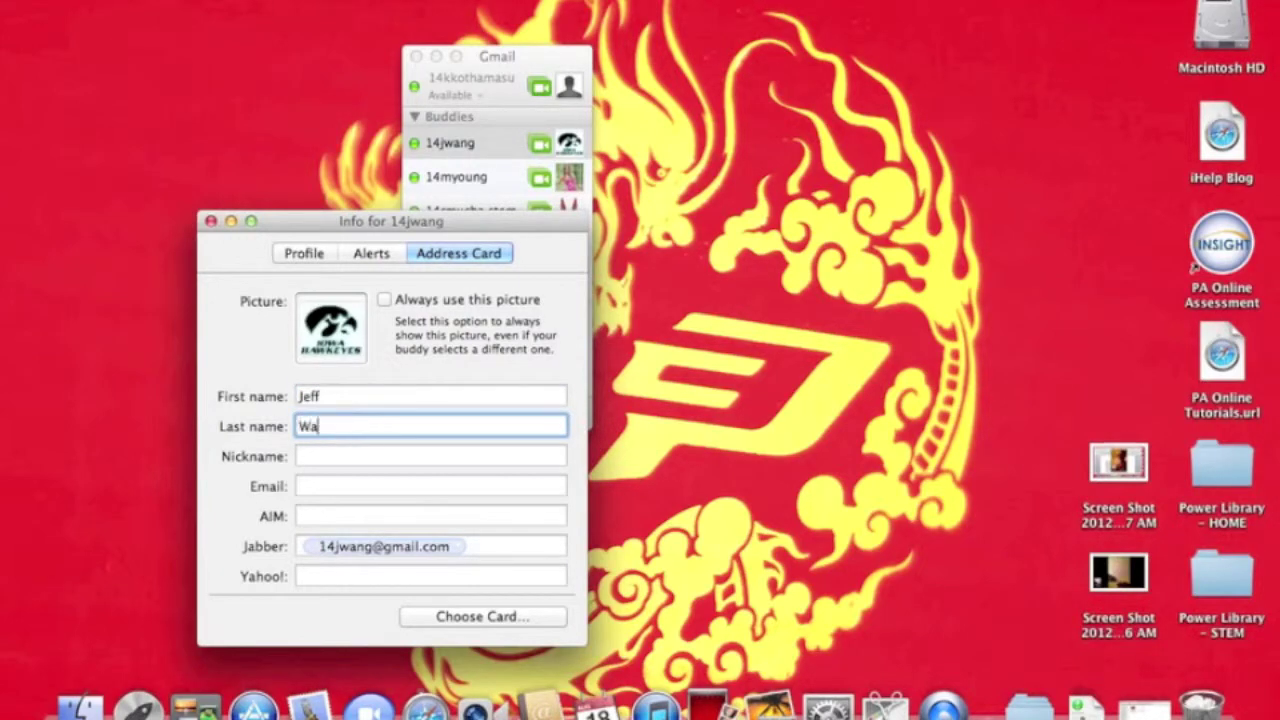
click(327, 459)
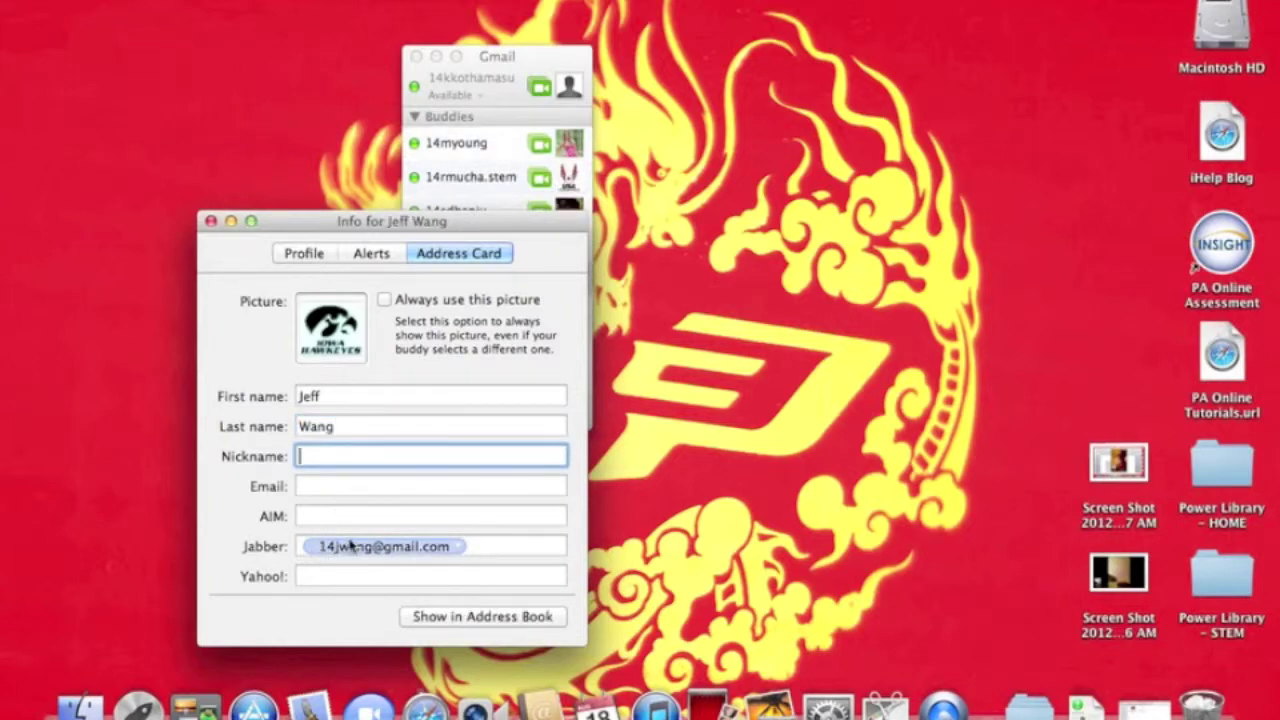
click(211, 221)
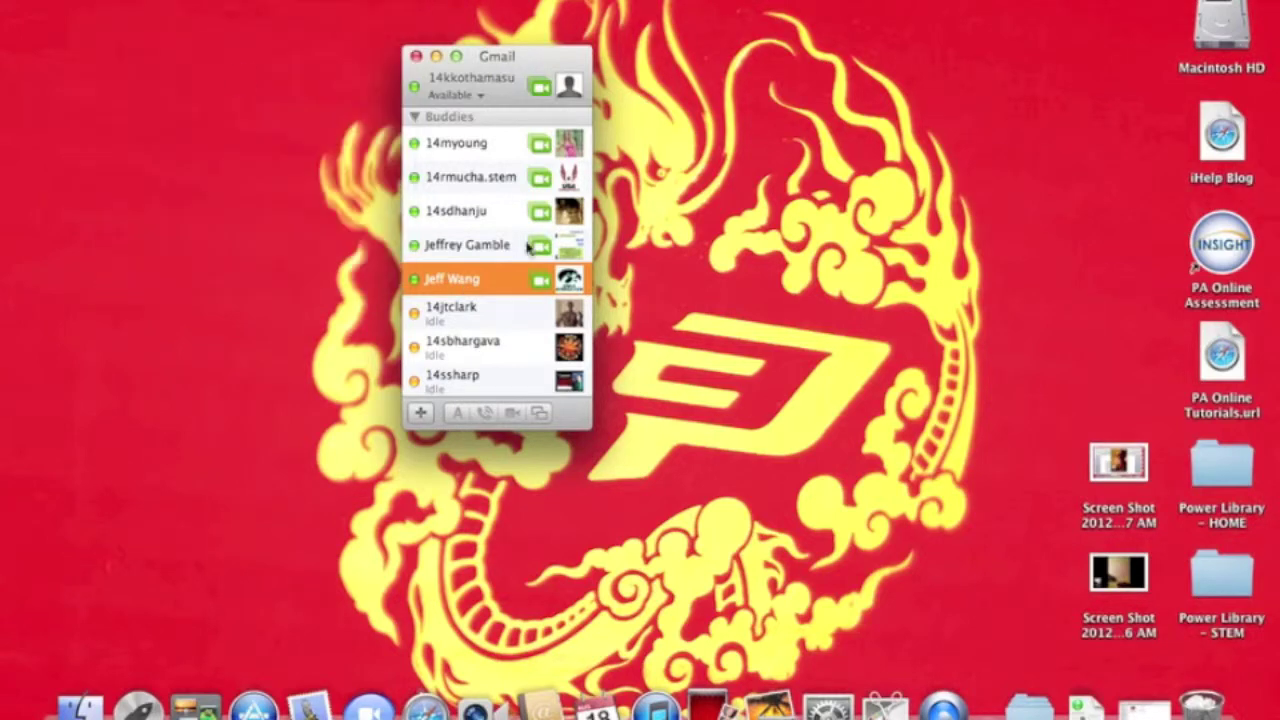
right_click(487, 282)
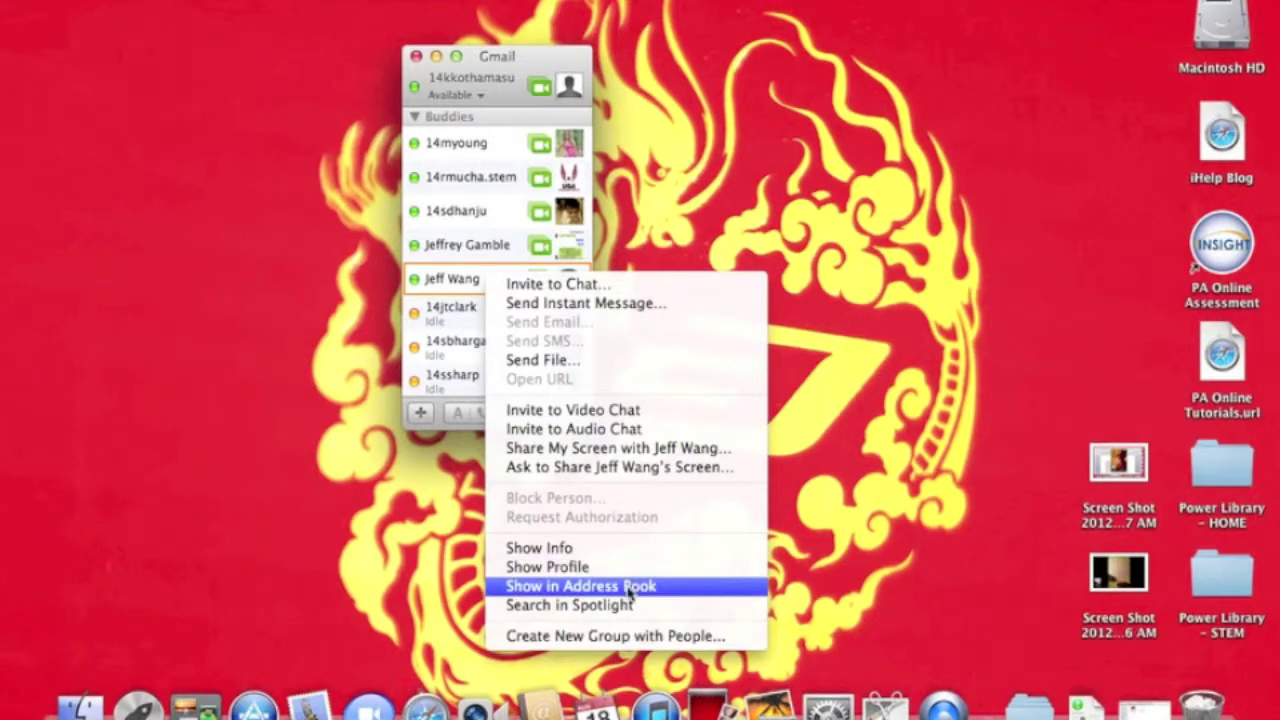
click(449, 352)
scroll(453, 354, down, 2)
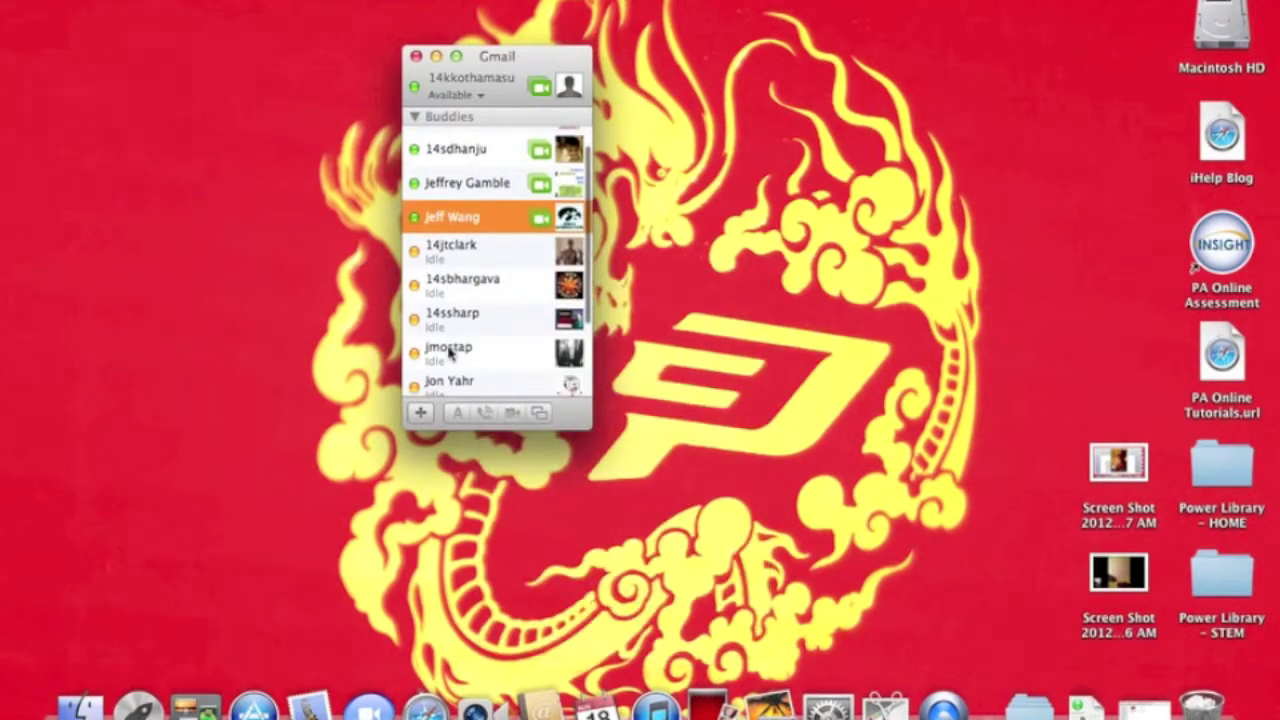
click(462, 97)
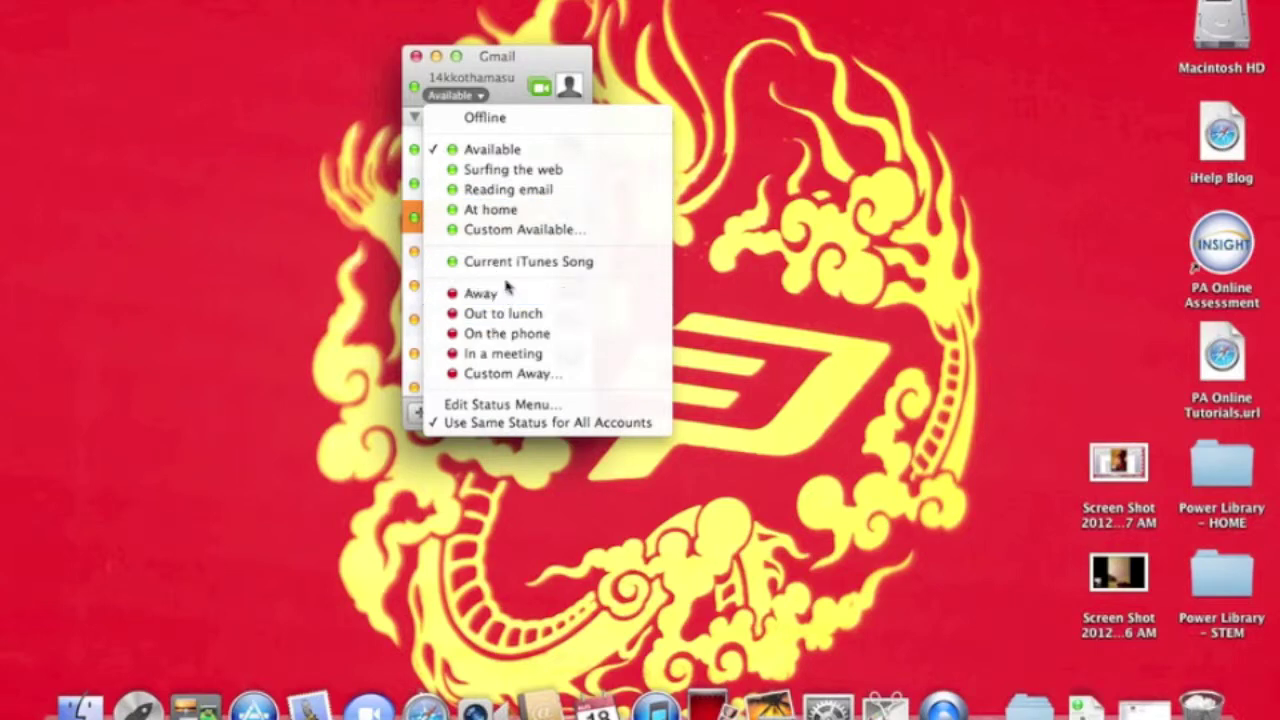
click(409, 313)
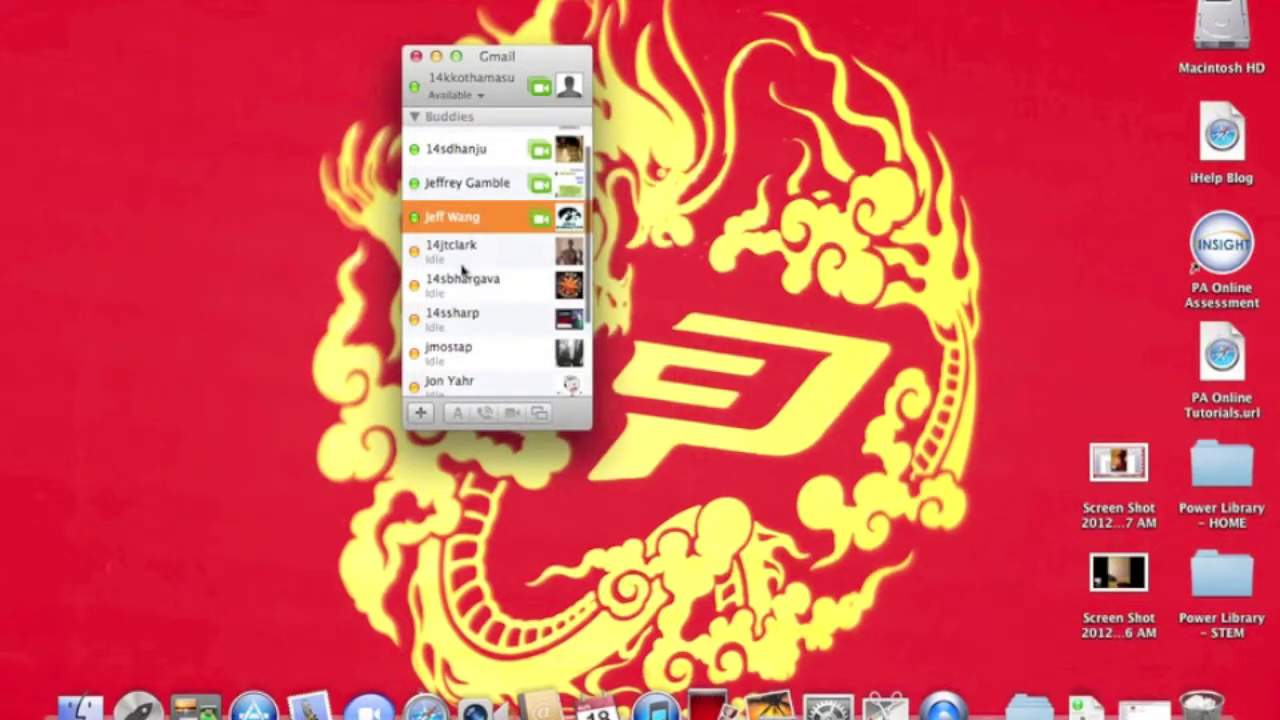
mouse_move(462, 265)
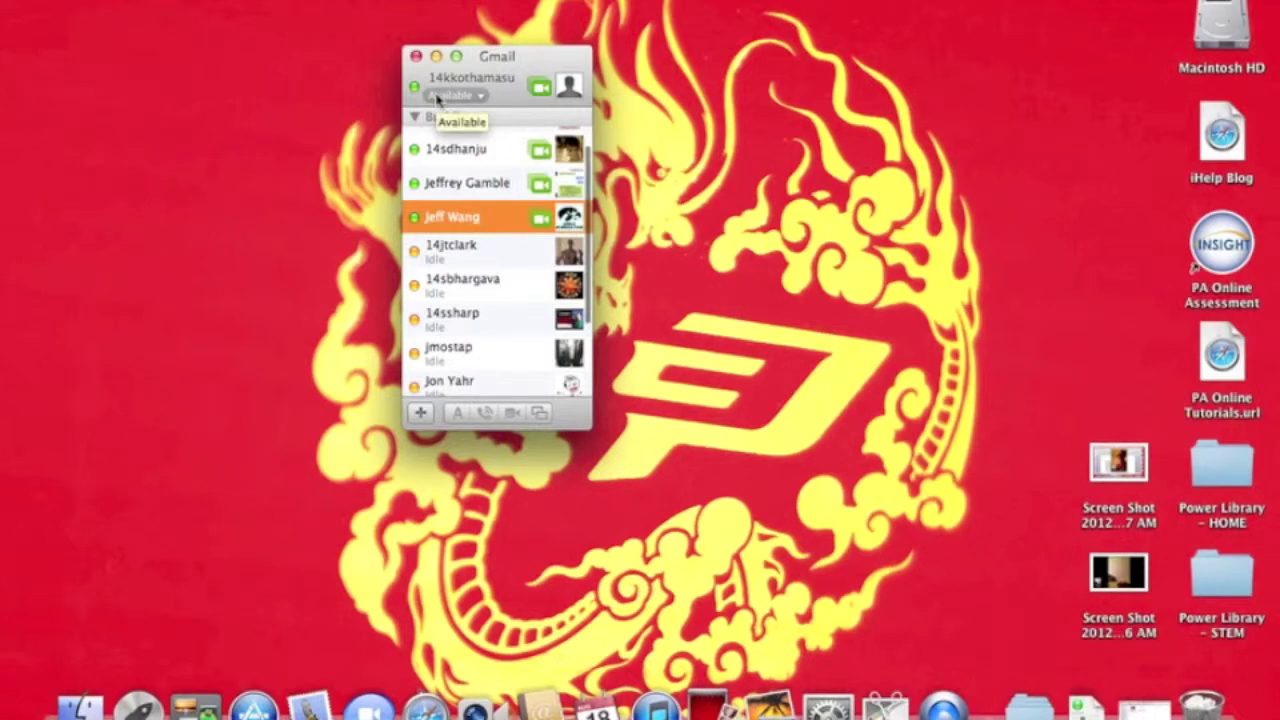
Commit an empty Custom Available status, then preview the built-in camera video and close it.
click(437, 97)
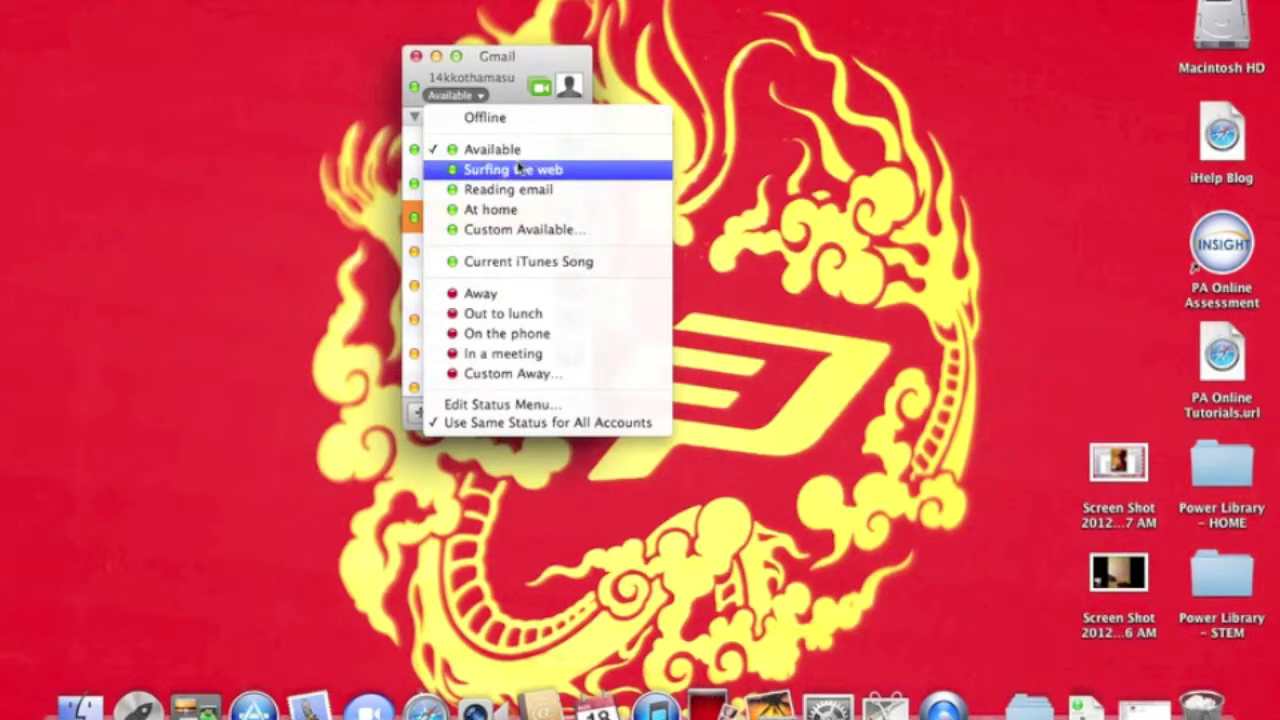
click(525, 230)
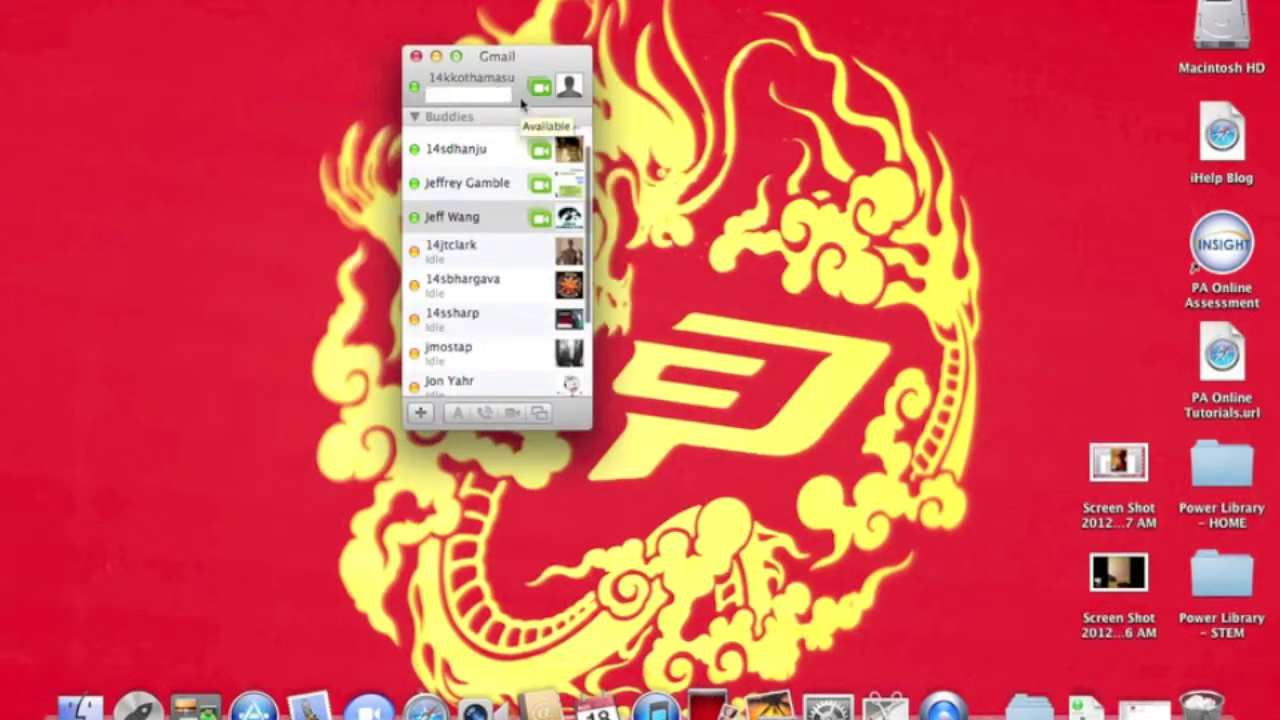
key(Return)
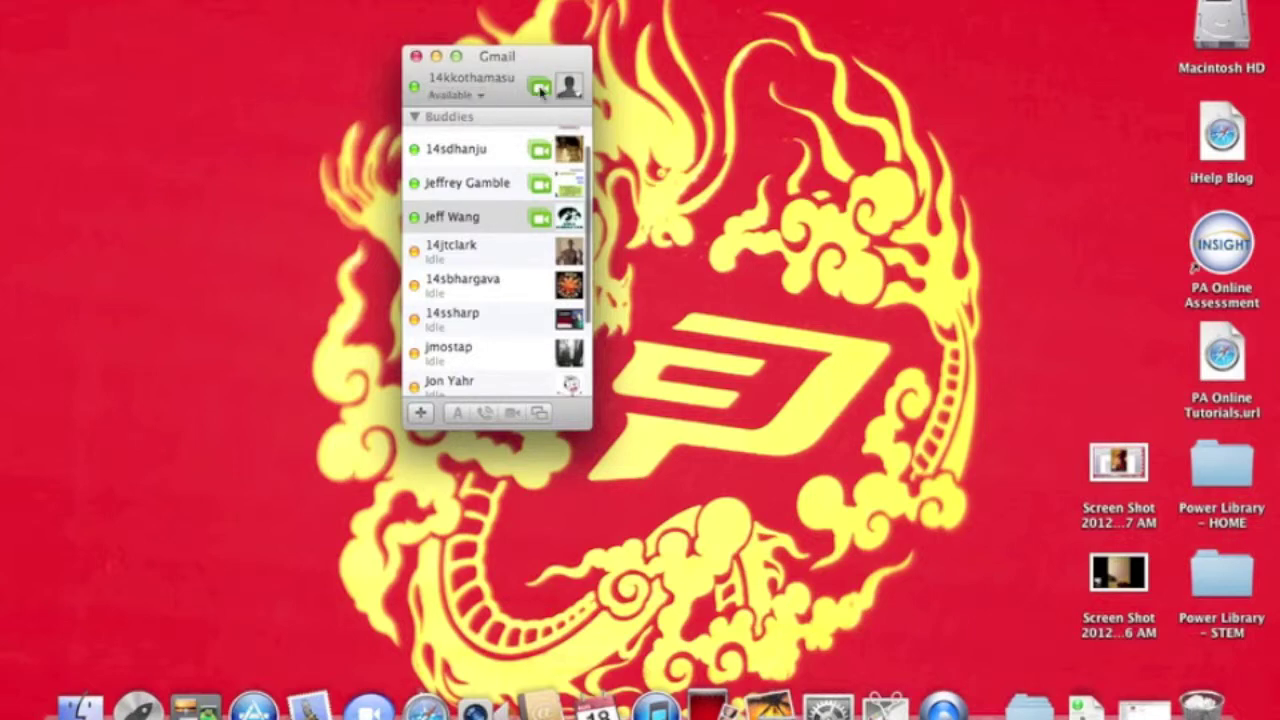
click(540, 89)
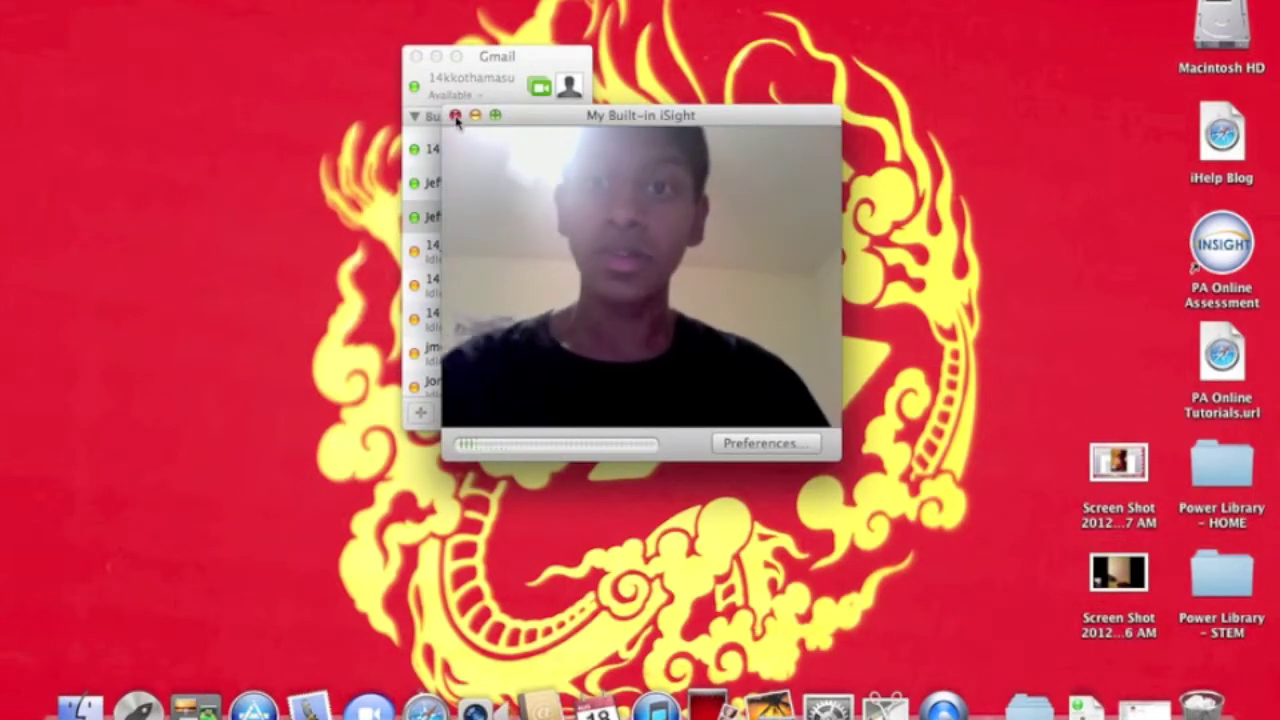
click(455, 116)
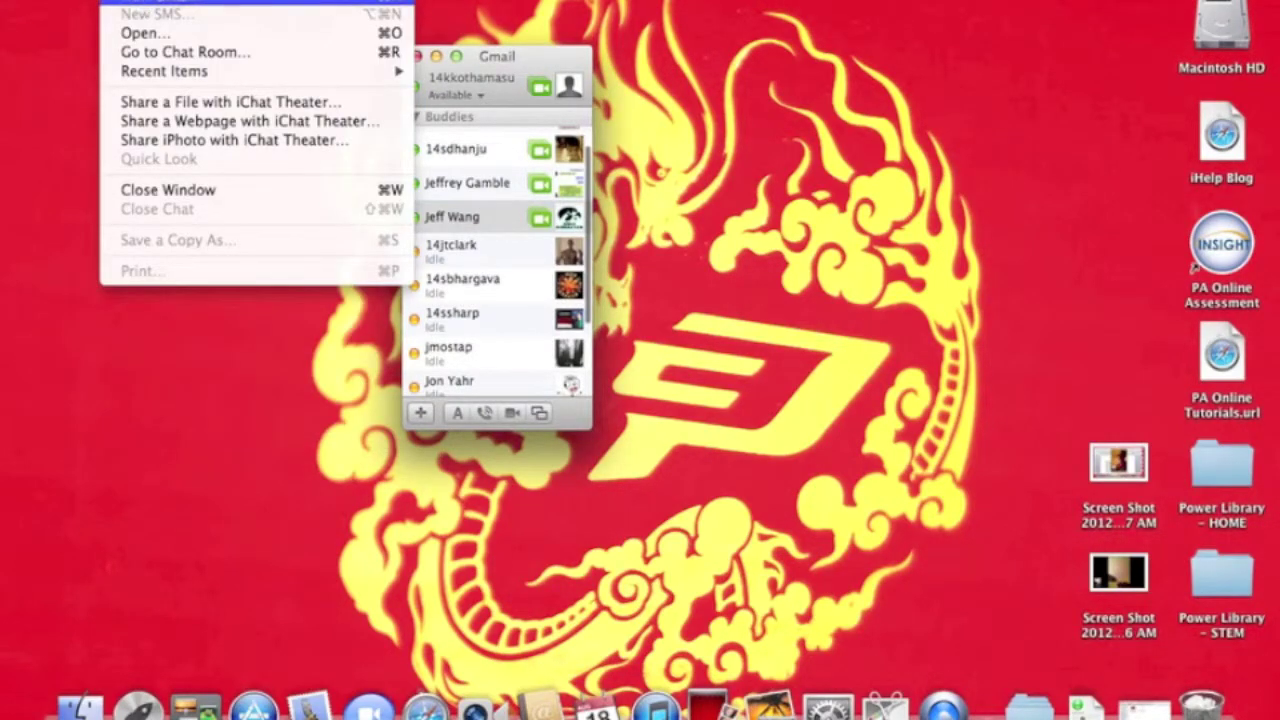
Open a chat with the renamed buddy, then close the chat window, confirming Close.
click(522, 201)
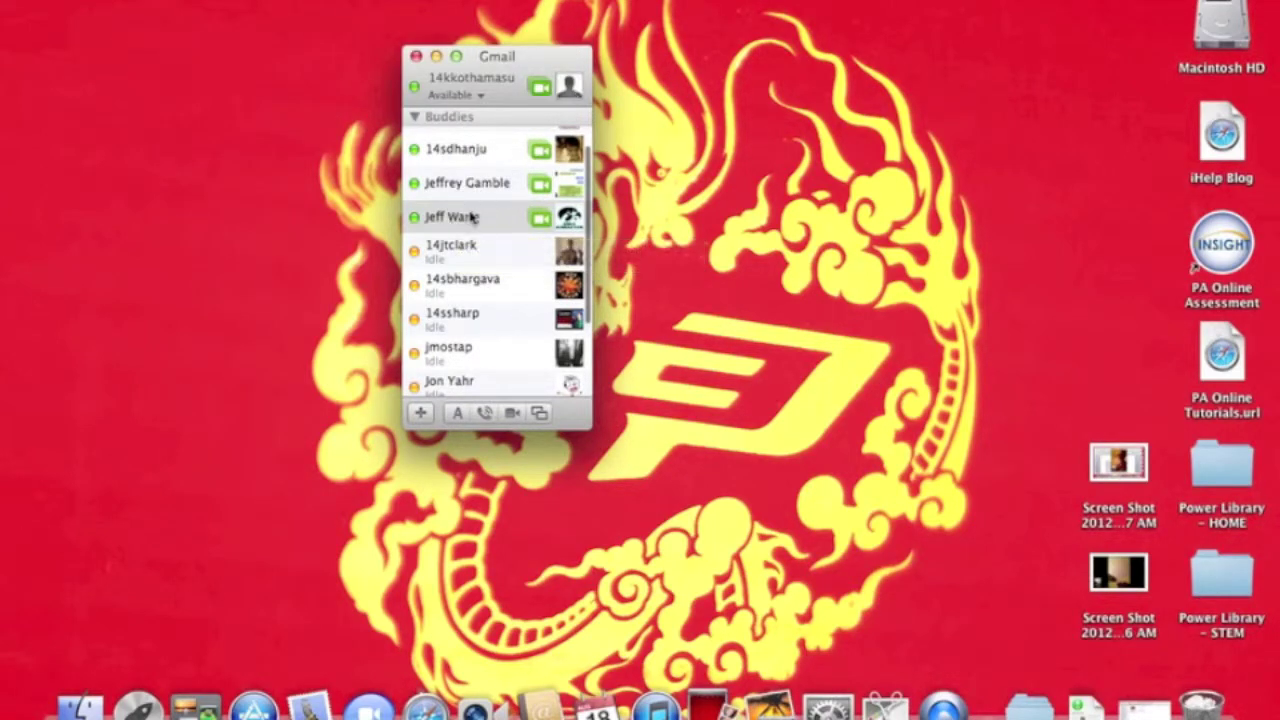
click(472, 217)
double_click(472, 217)
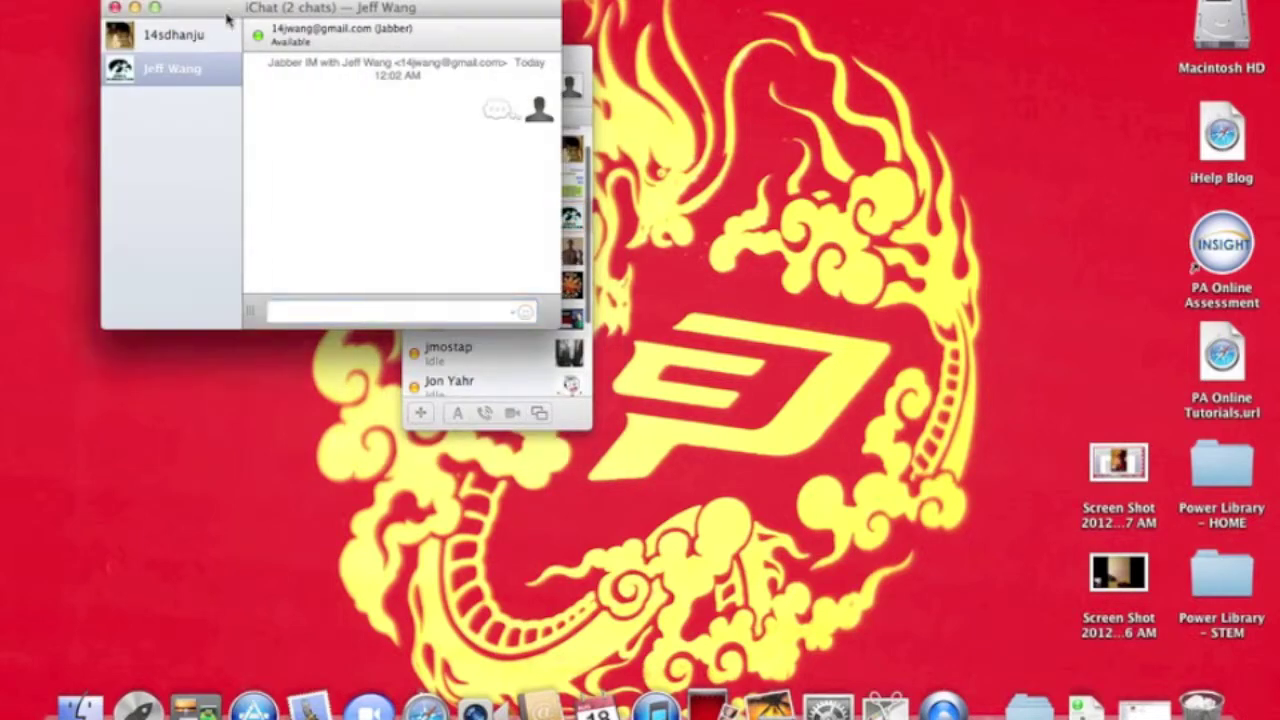
click(114, 8)
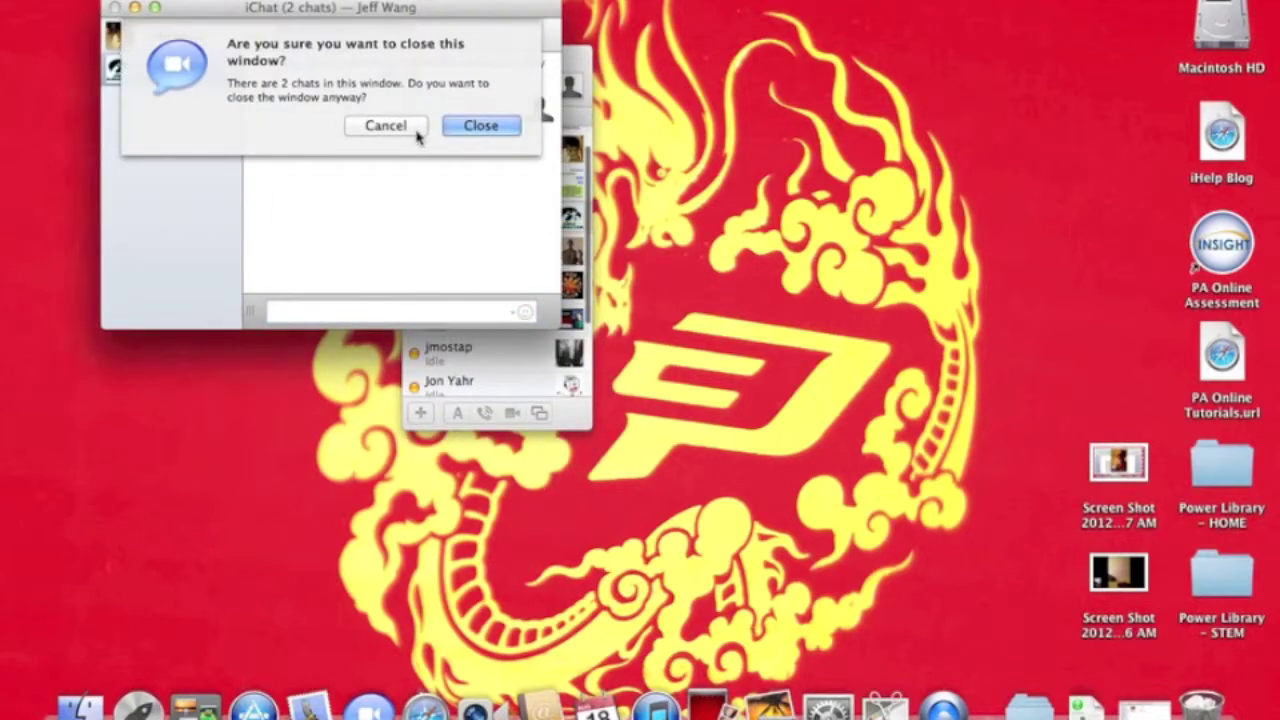
click(458, 127)
Reopen a chat with the buddy, close it again, and show the Edit menu.
double_click(500, 233)
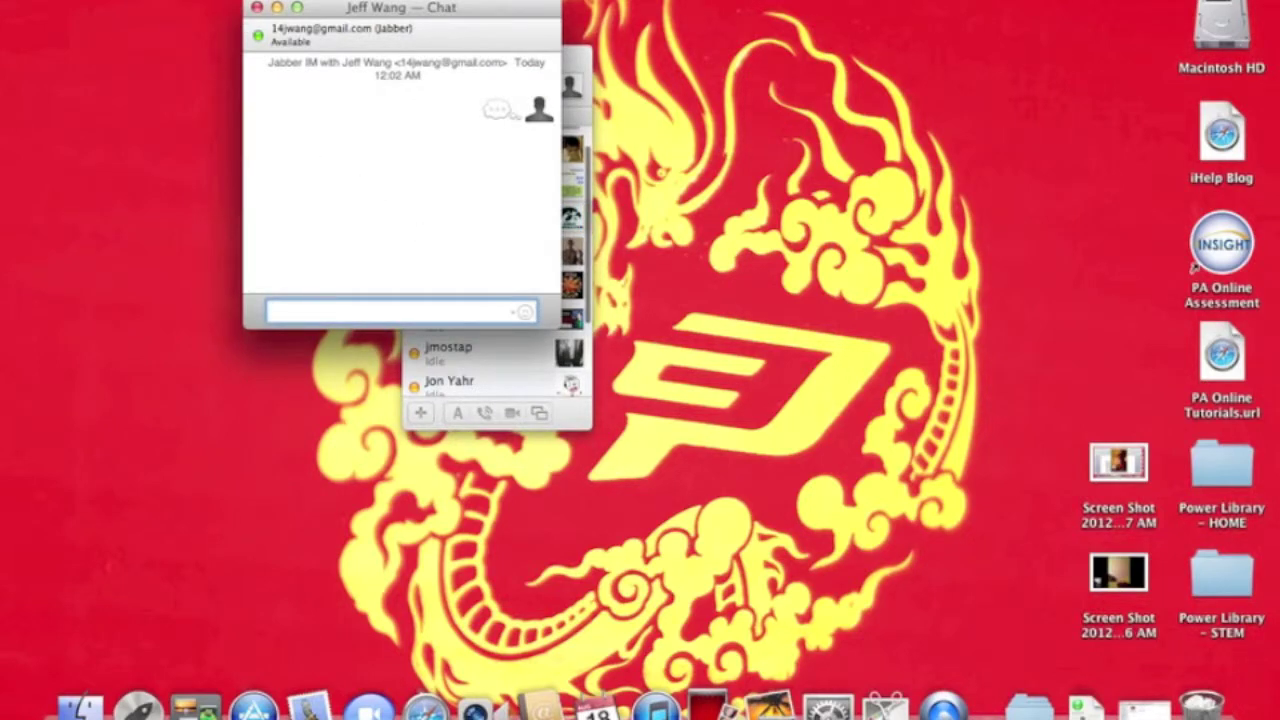
click(257, 8)
click(165, 0)
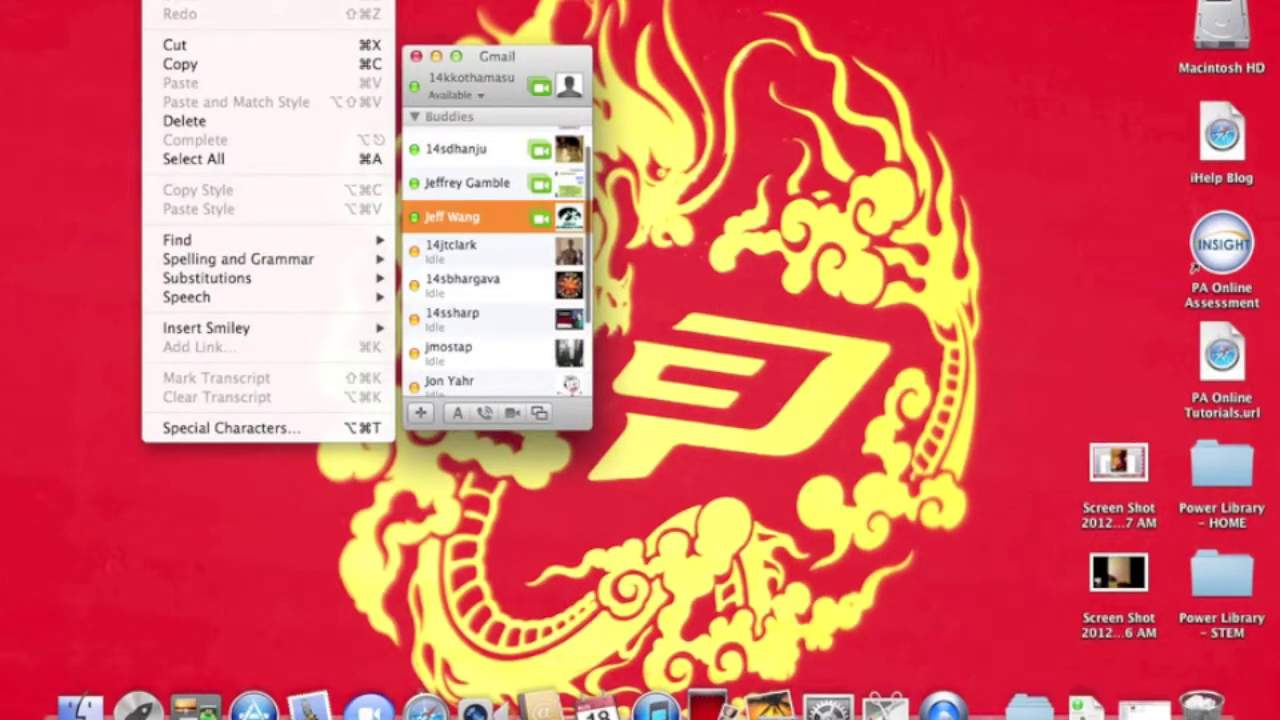
Browse the Edit and View menus, then dismiss them.
mouse_move(290, 335)
mouse_move(225, 0)
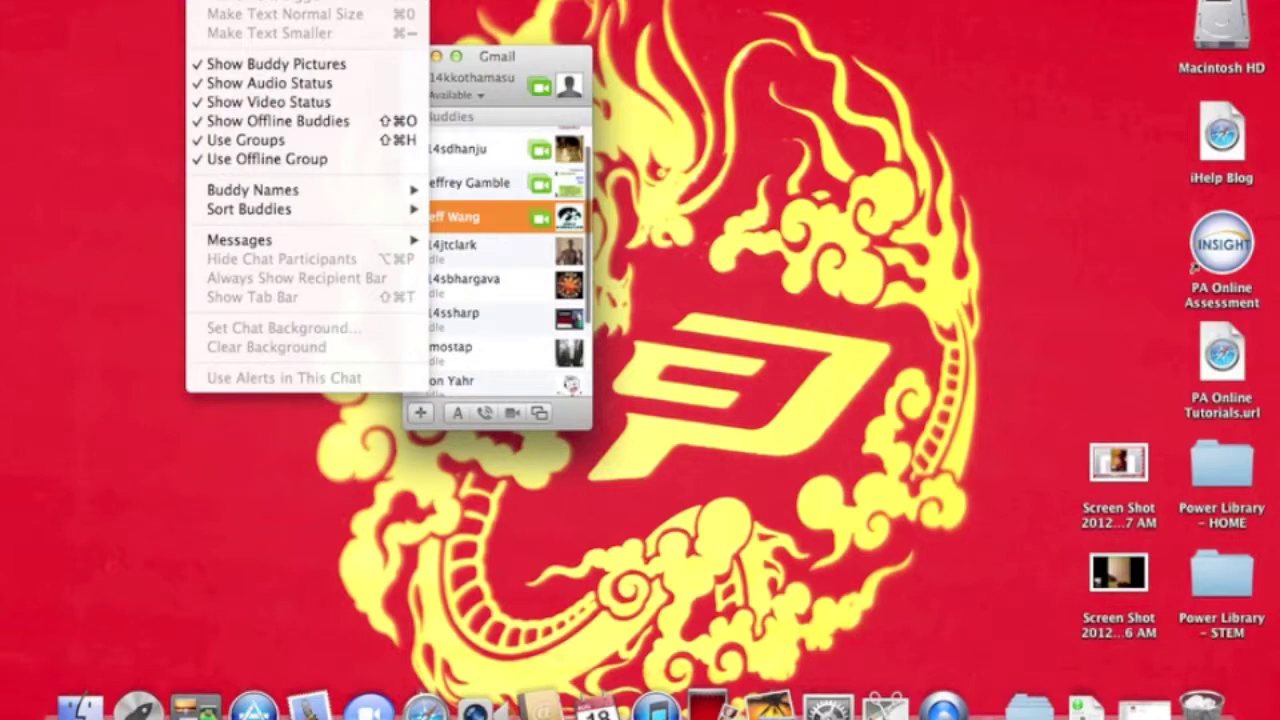
mouse_move(275, 0)
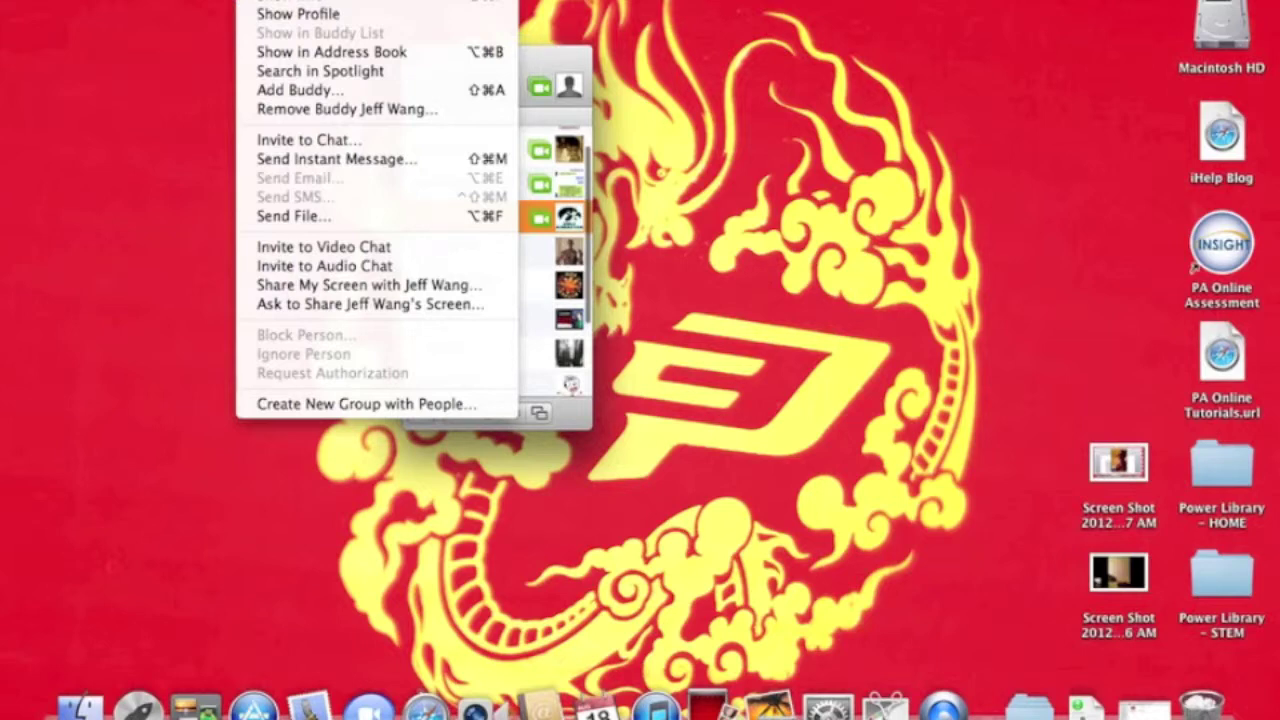
key(Escape)
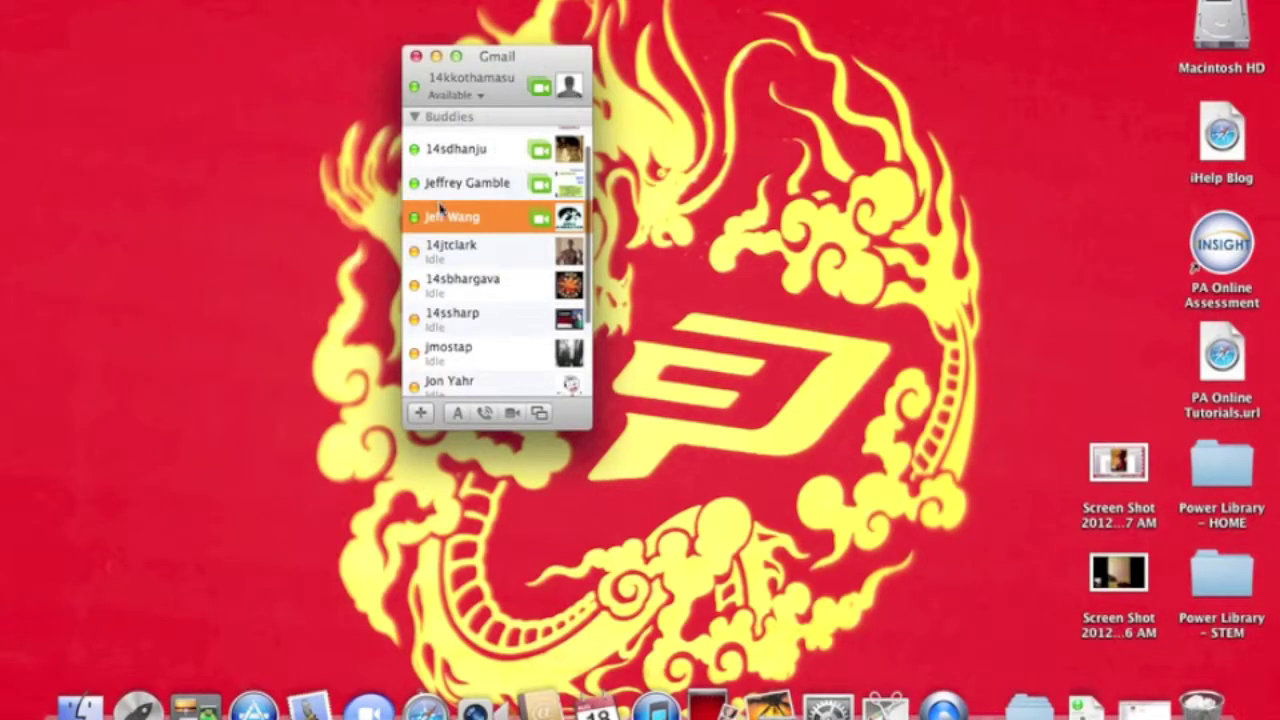
Browse the Buddies, Video, Format and Window menus, then close them.
click(270, 0)
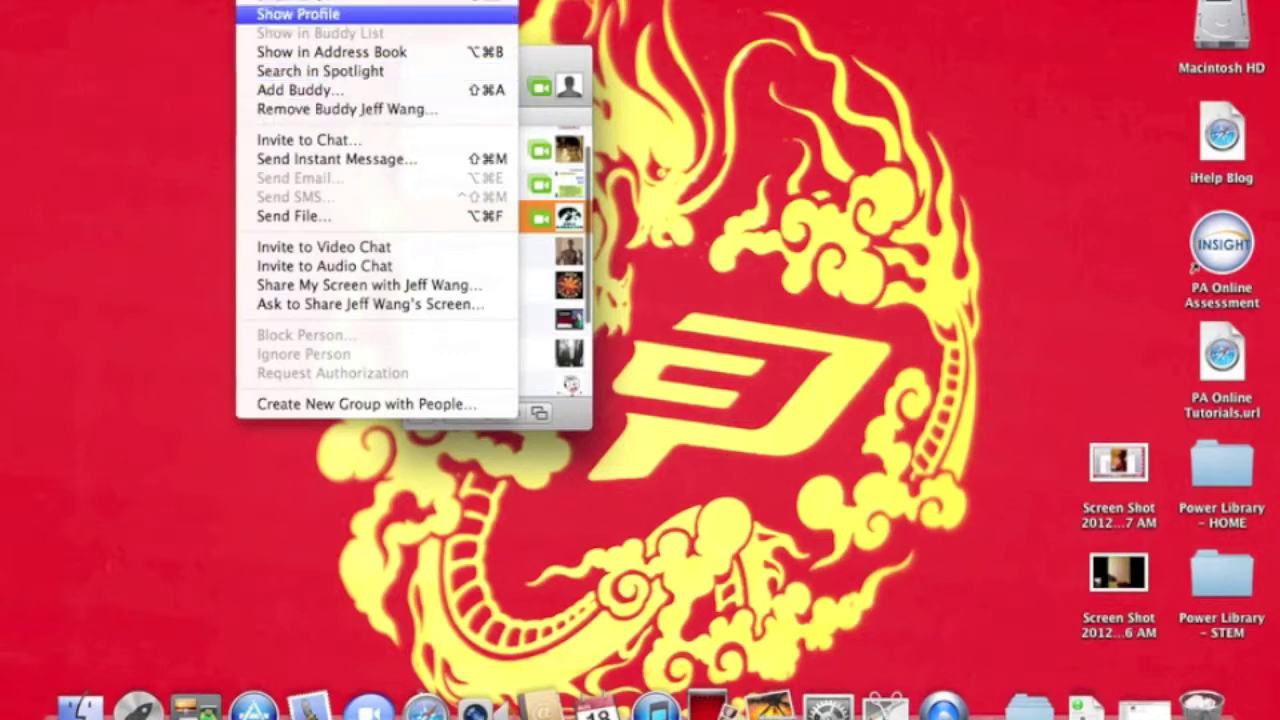
mouse_move(340, 0)
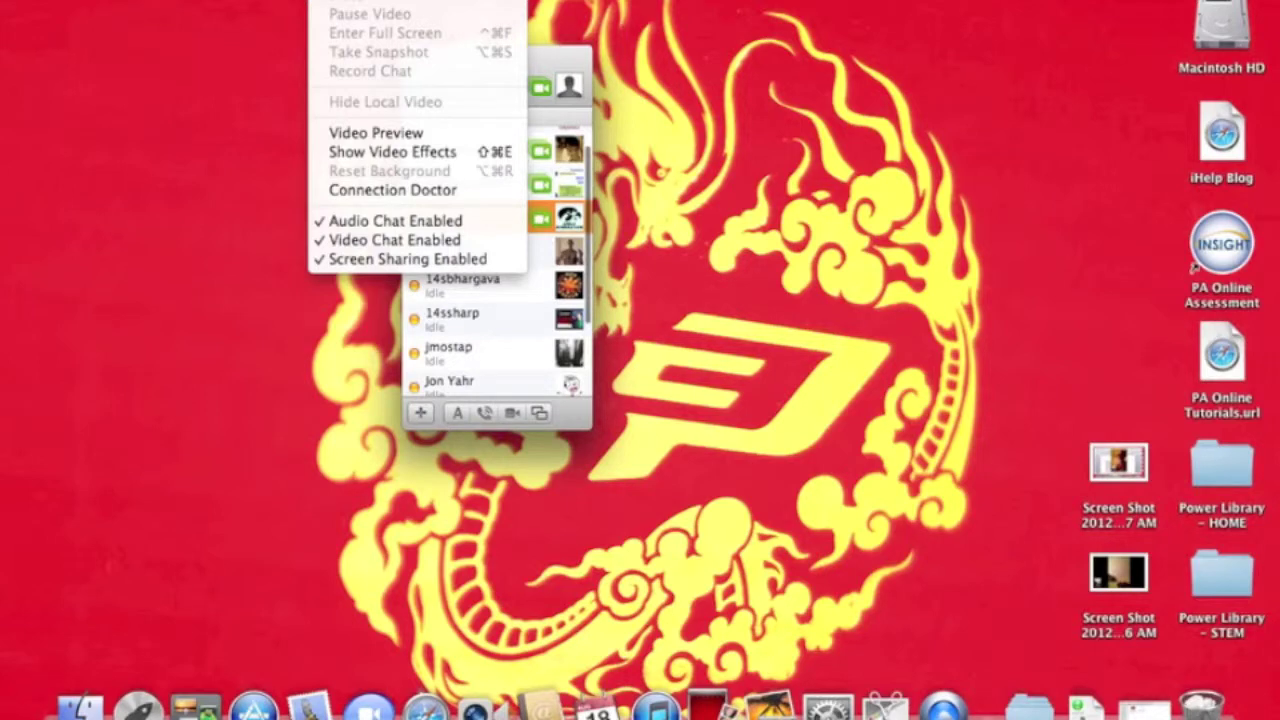
mouse_move(395, 0)
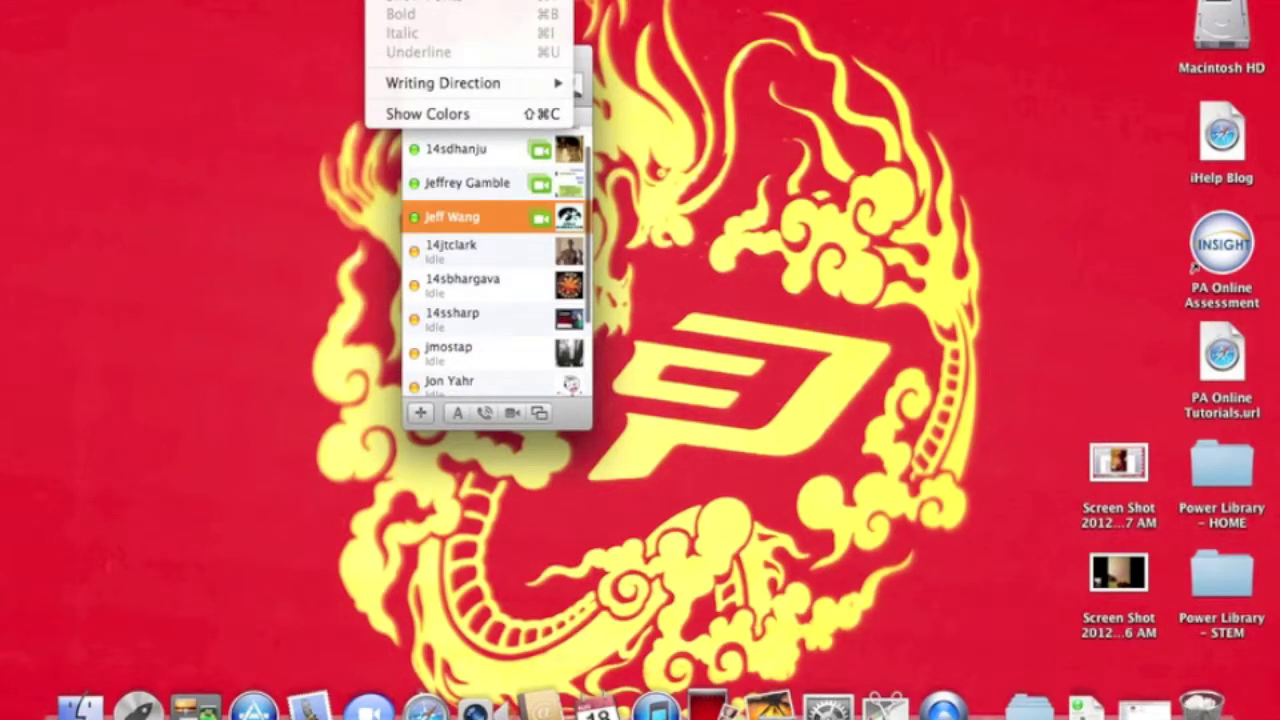
mouse_move(460, 0)
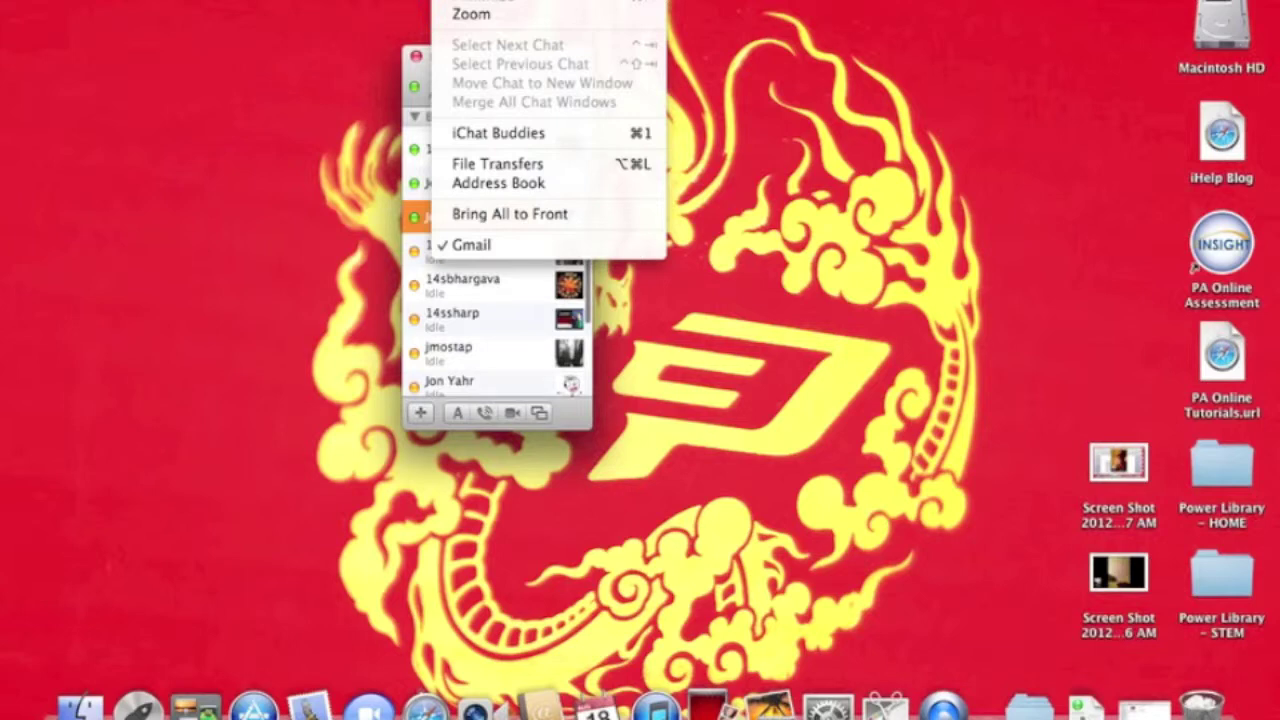
click(460, 285)
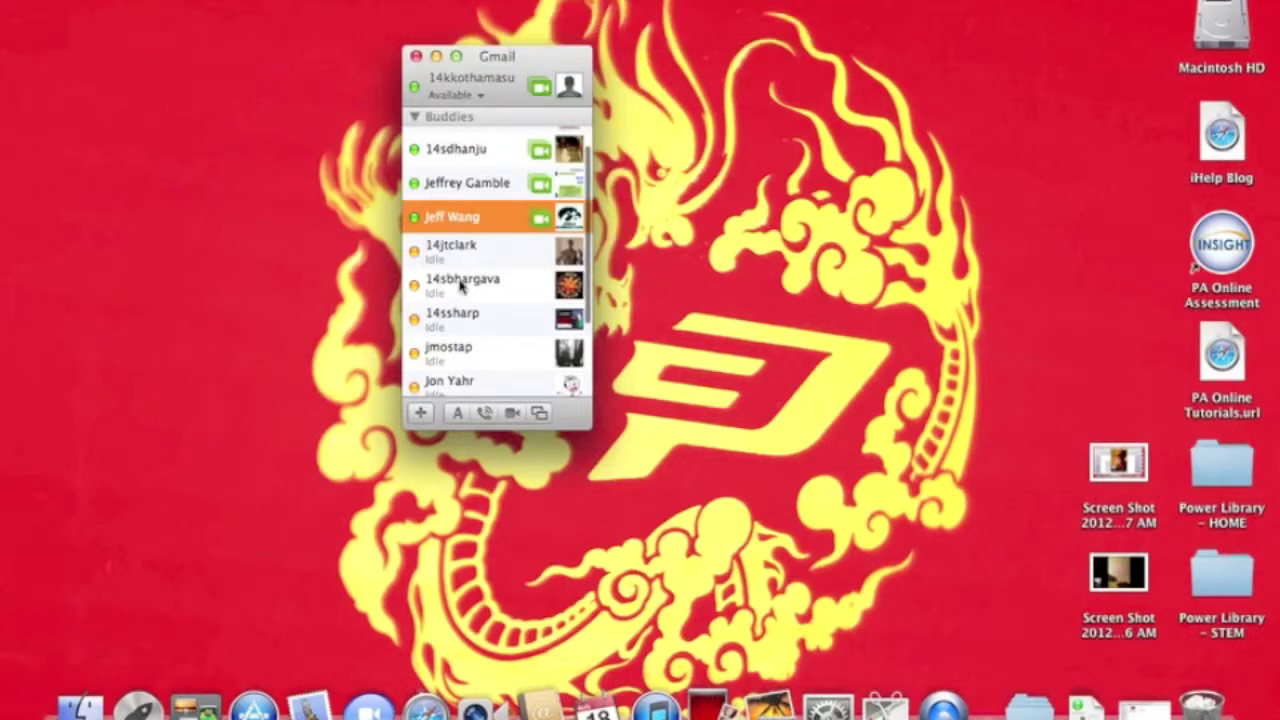